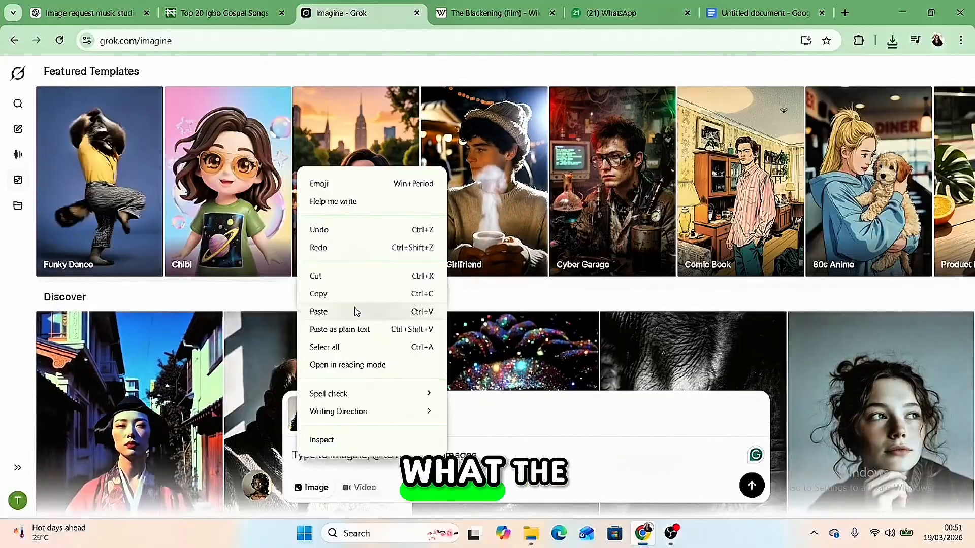
- Paste the studio portrait prompt alongside the attached reference photo and remove the blank lines after its opening sentence
left_click(333, 311)
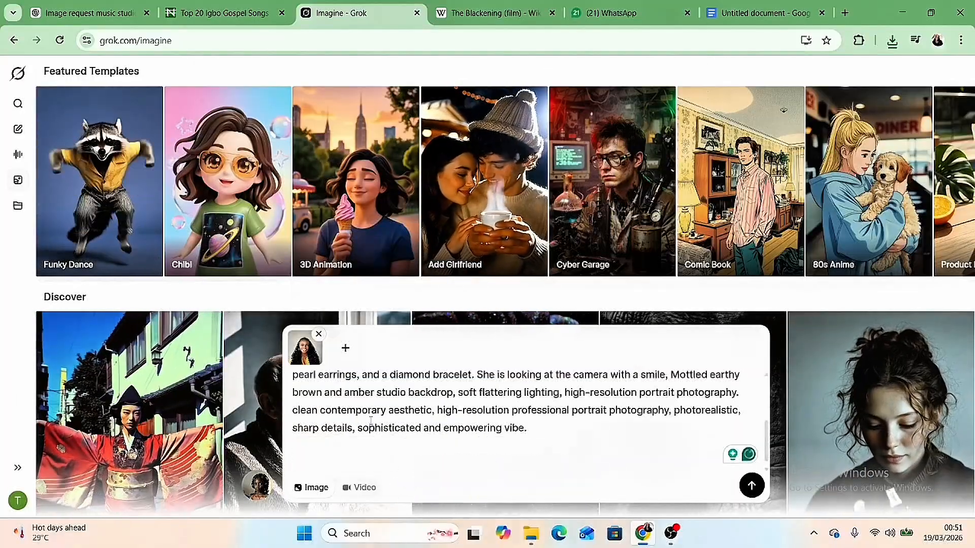
scroll(371, 421, "up", 3)
scroll(356, 413, "down", 2)
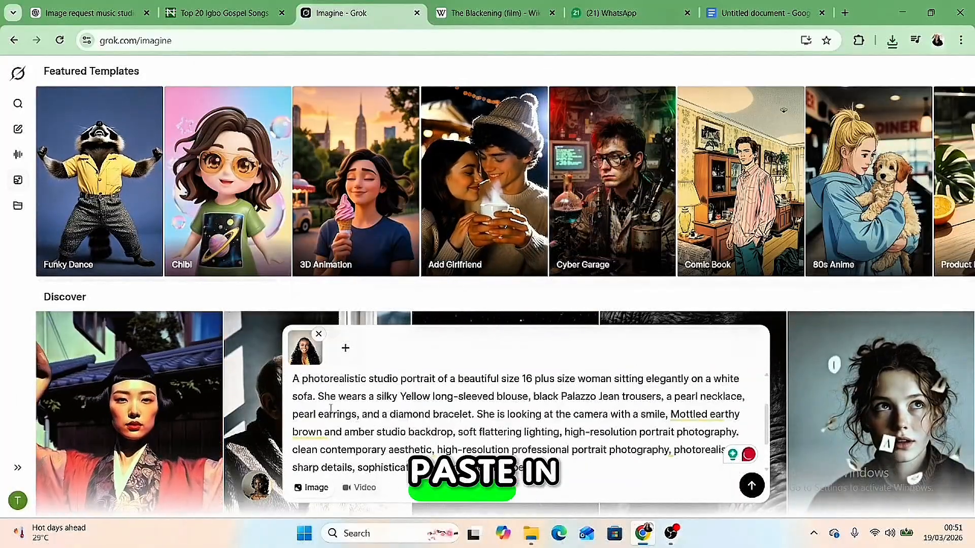
scroll(330, 408, "up", 2)
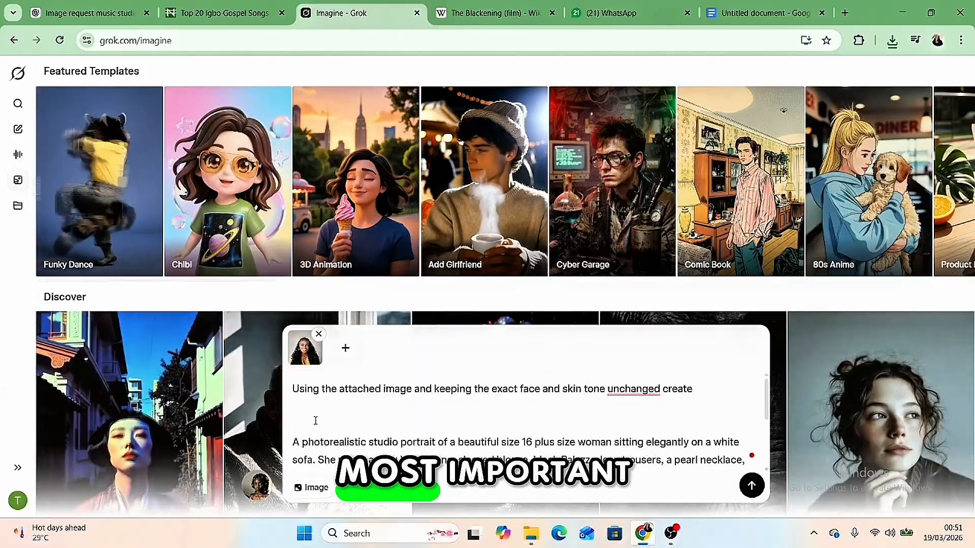
left_click(315, 420)
key("BackSpace")
key("BackSpace")
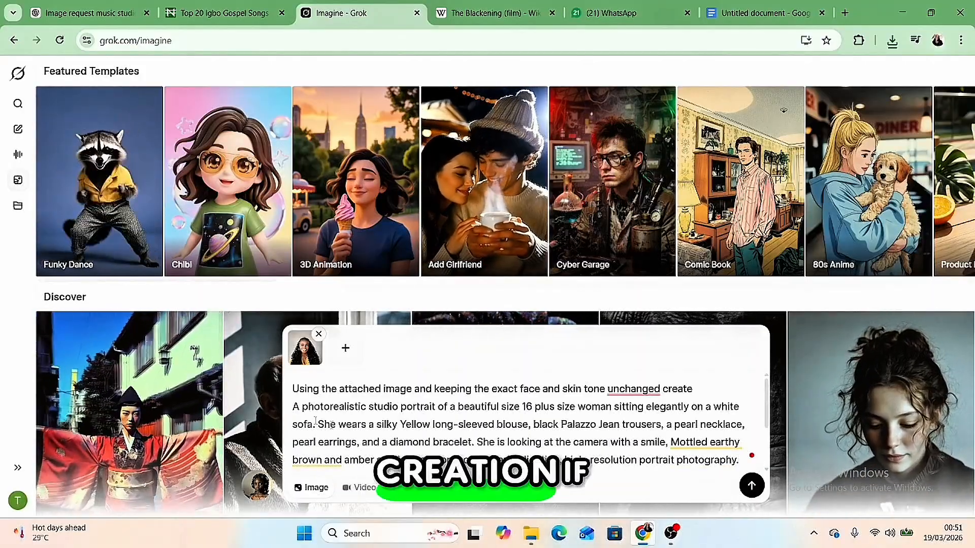
- Accept the suggested comma after "unchanged" in the prompt and submit it to generate the image
left_click(650, 389)
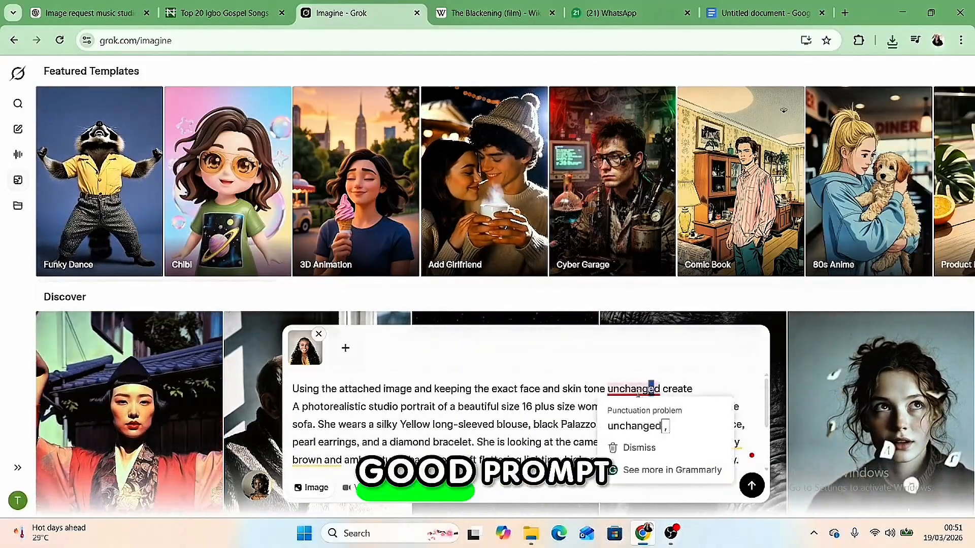
left_click(635, 426)
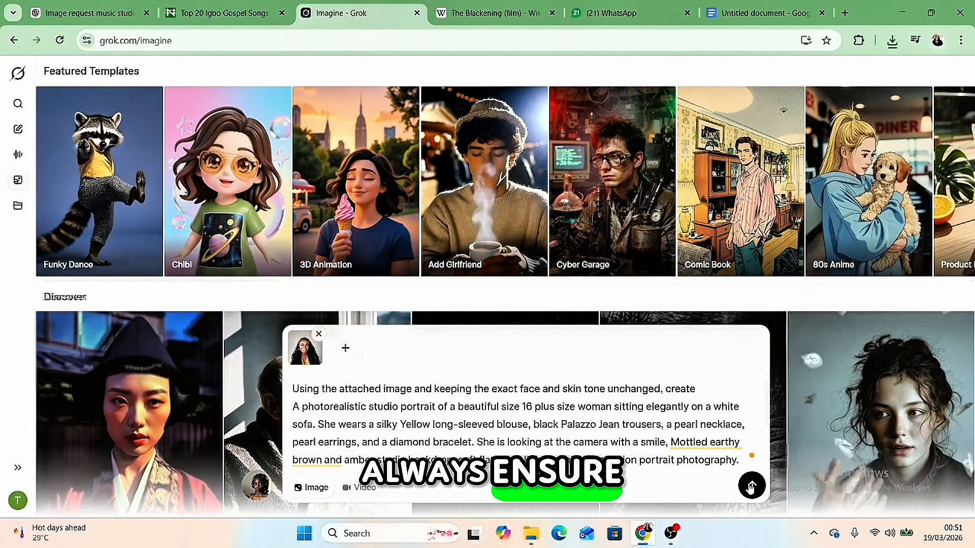
left_click(751, 487)
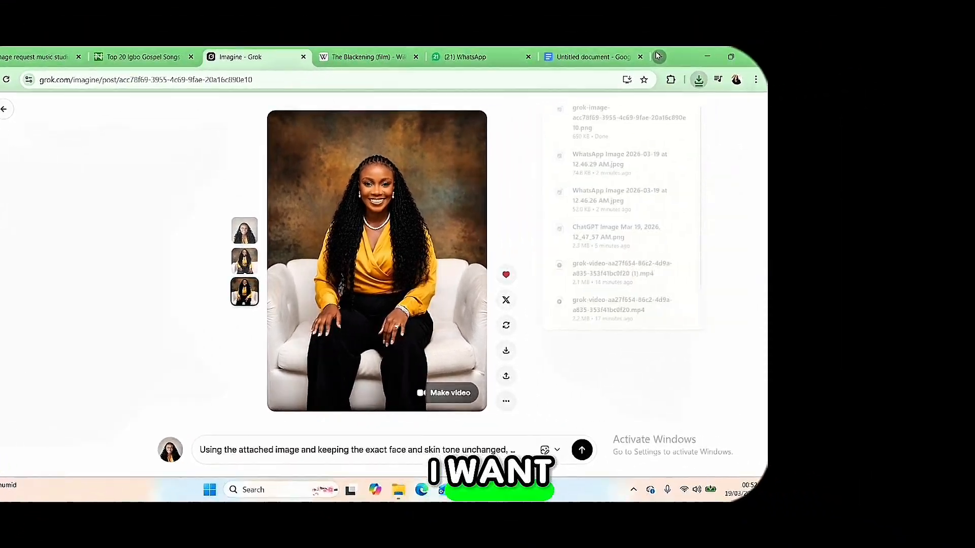
- Search Google for "gemini" in a new browser tab and open the Google Gemini site
left_click(844, 11)
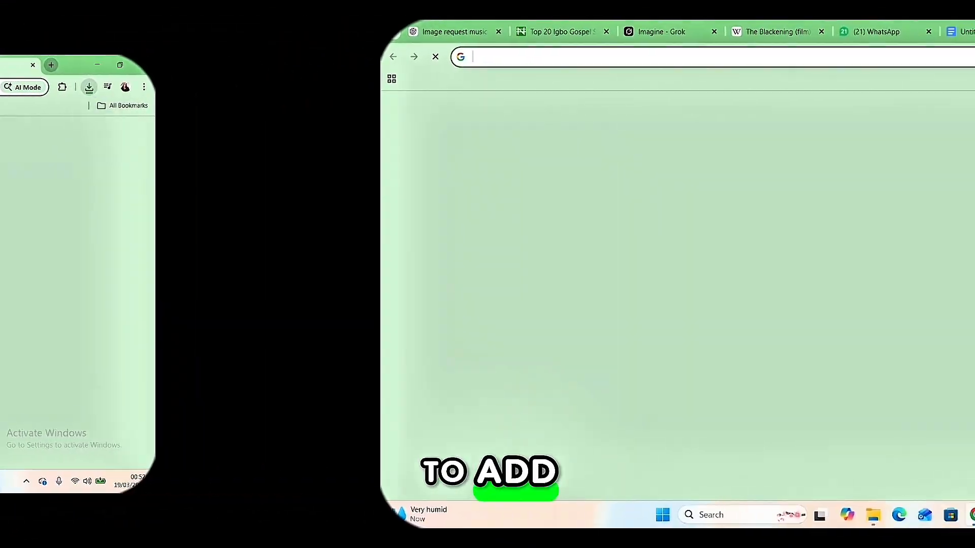
left_click(340, 259)
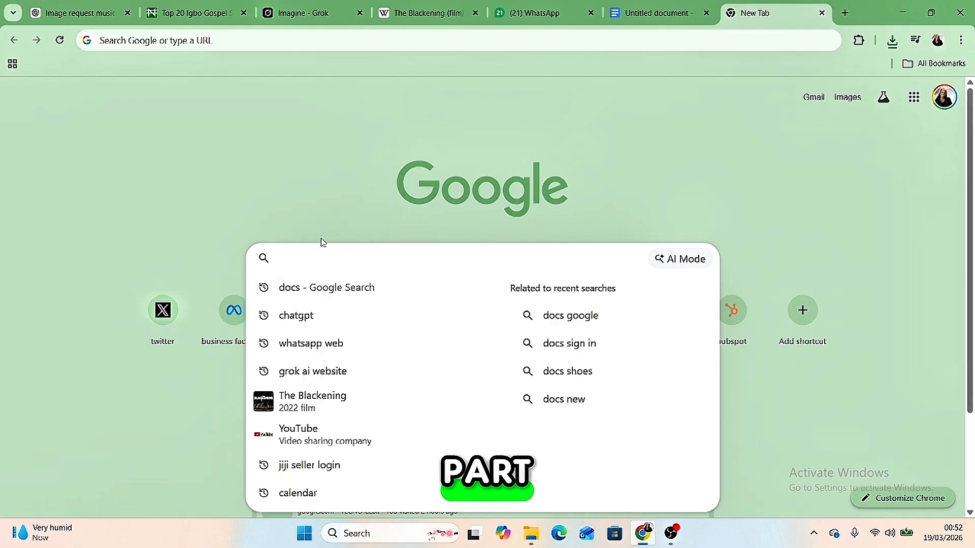
left_click(345, 219)
left_click(315, 259)
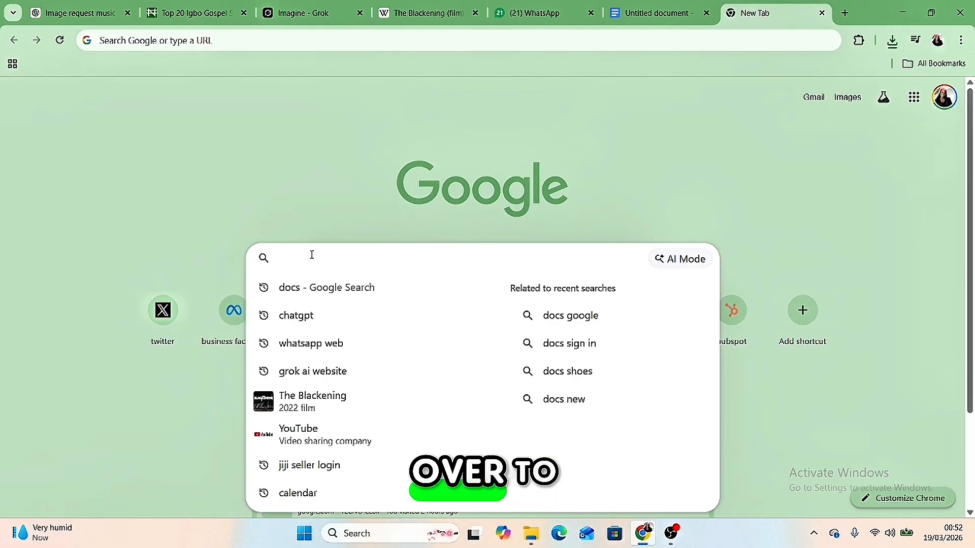
type("gemin")
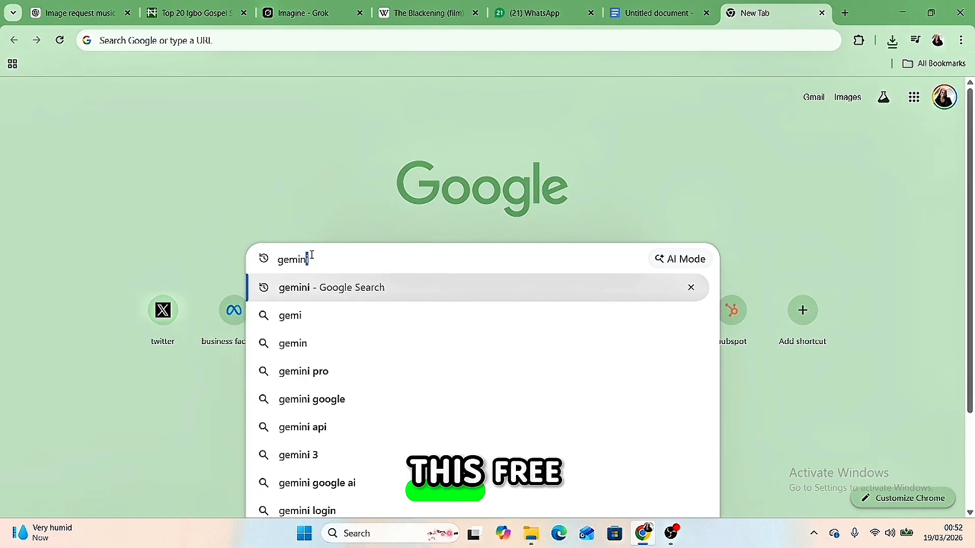
type("i")
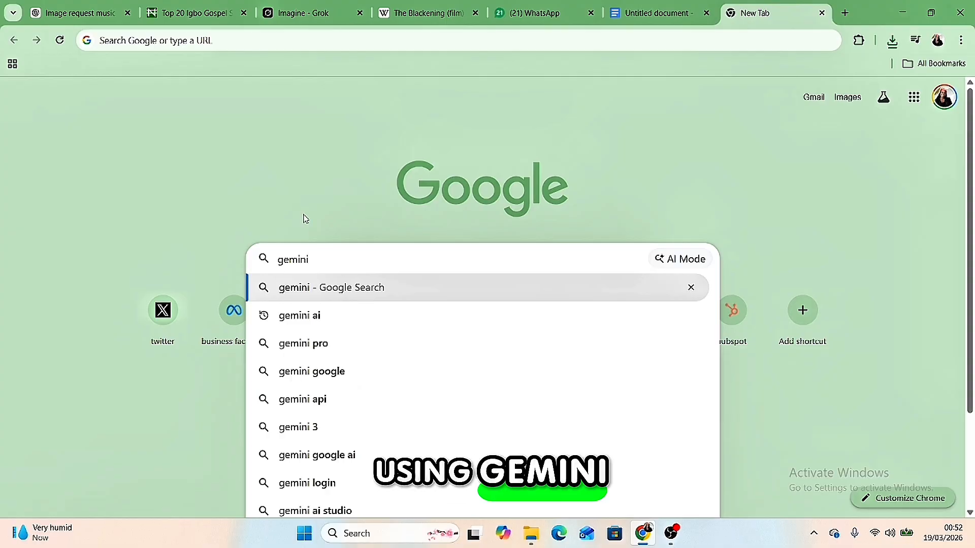
key("Return")
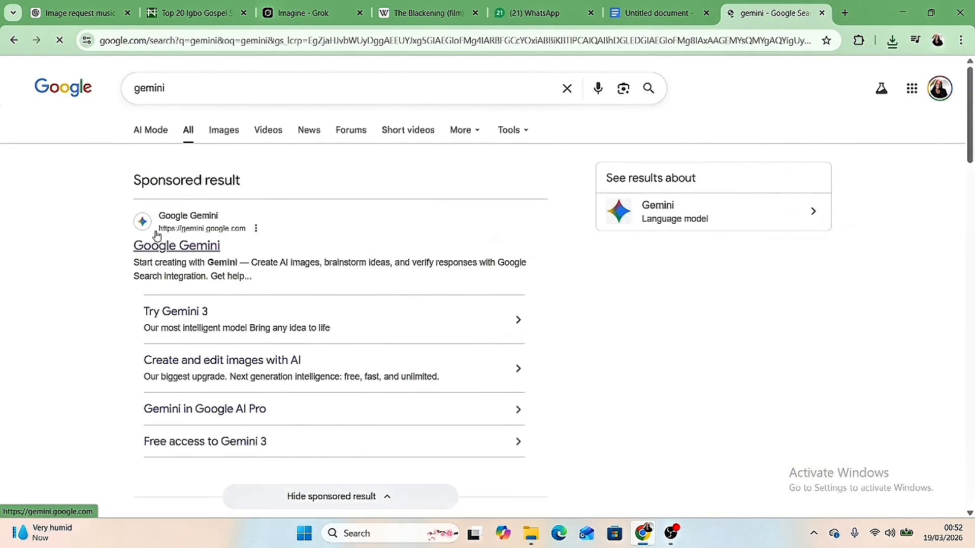
left_click(157, 249)
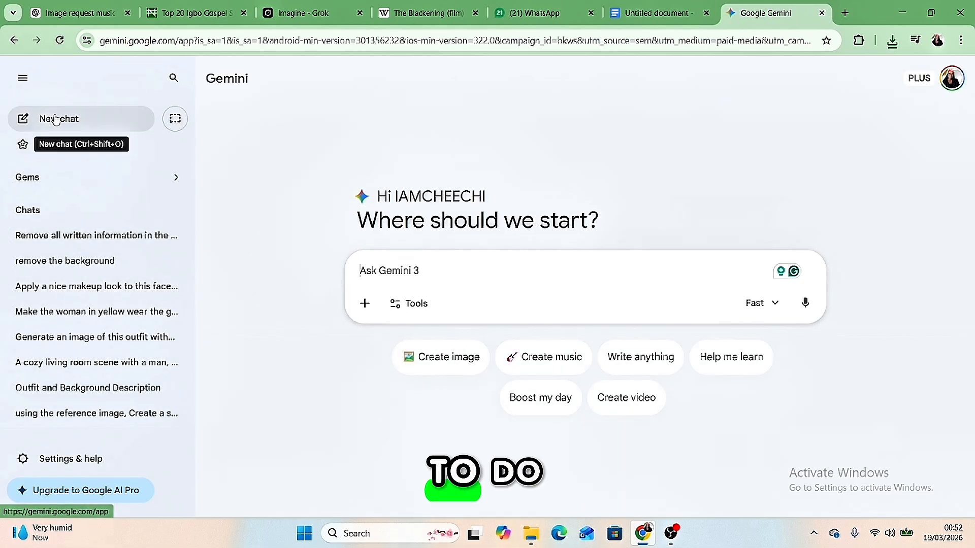
- Attach the reference photo "WhatsApp Image 2026-03-19 at 12.46.26 AM" from Downloads to the Gemini prompt
left_click(364, 304)
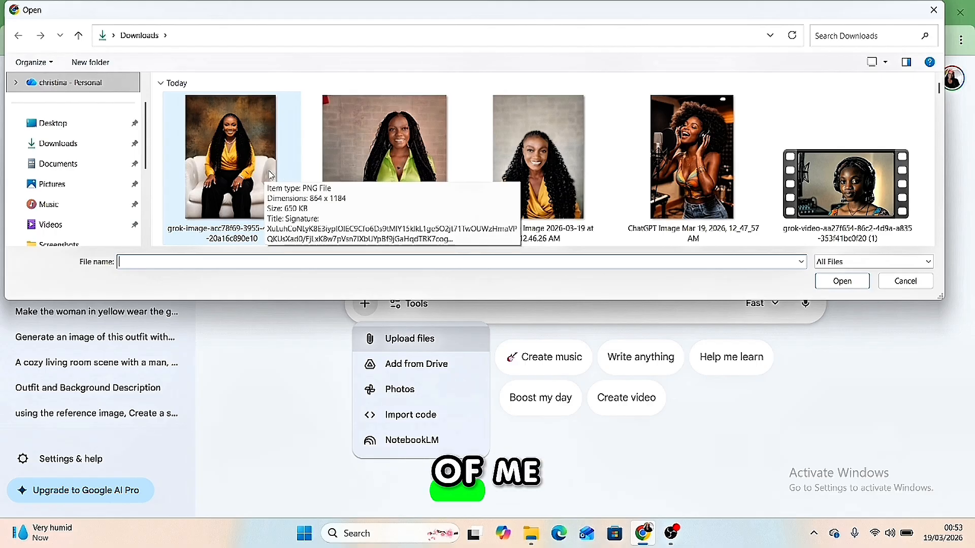
left_click(527, 188)
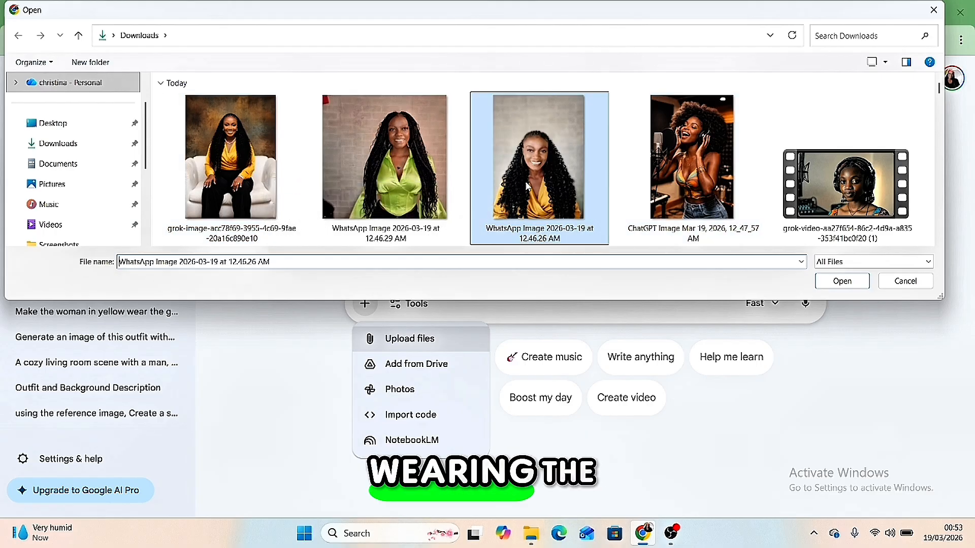
left_click(842, 281)
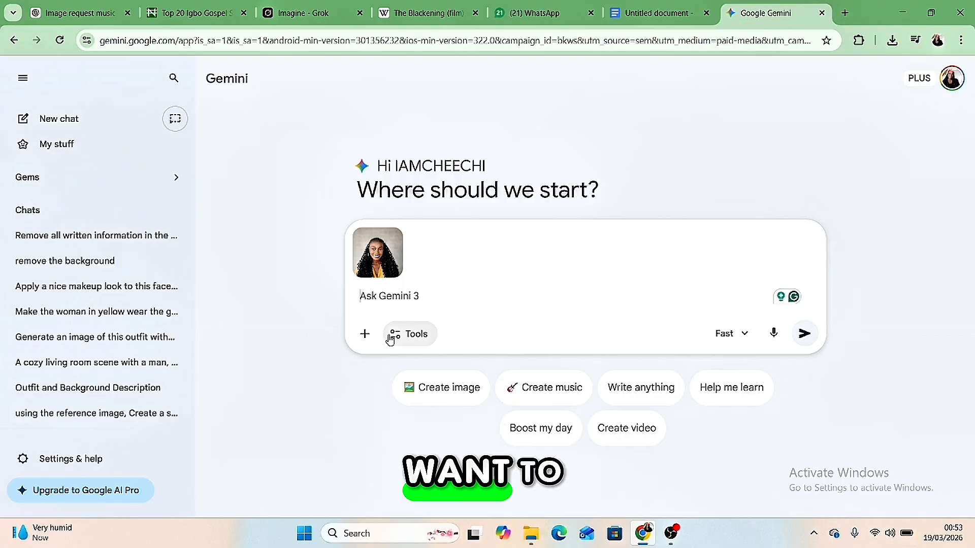
- Paste the same studio portrait prompt into Gemini and submit it with the attached photo
right_click(386, 295)
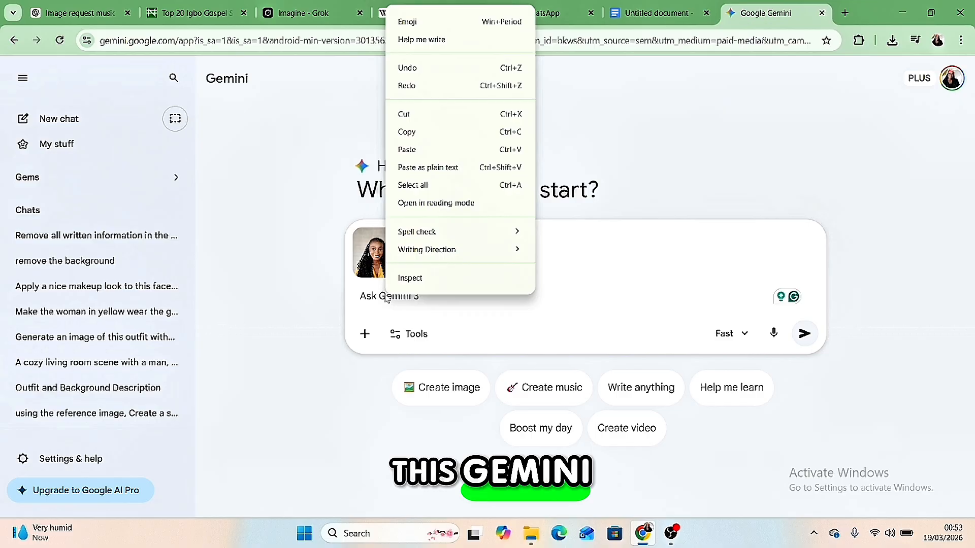
left_click(420, 151)
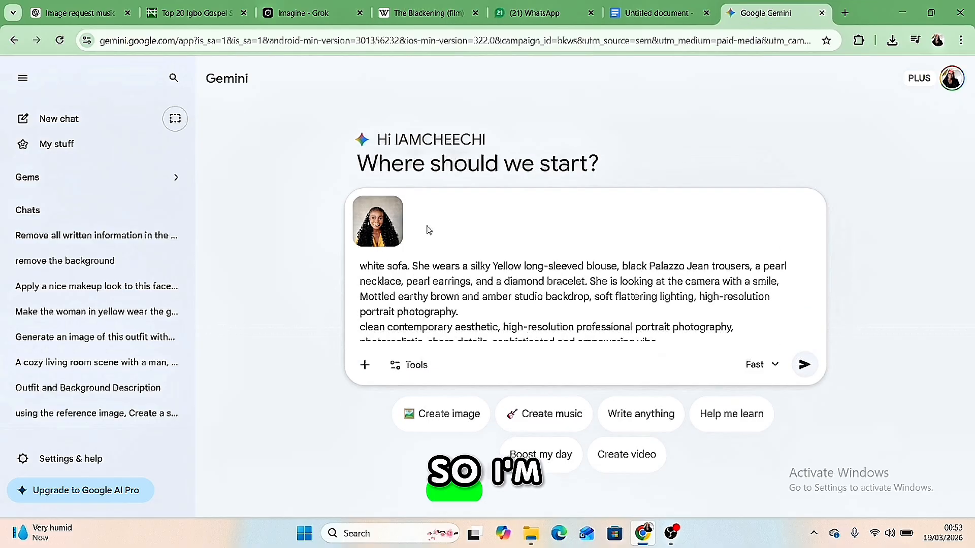
left_click(805, 380)
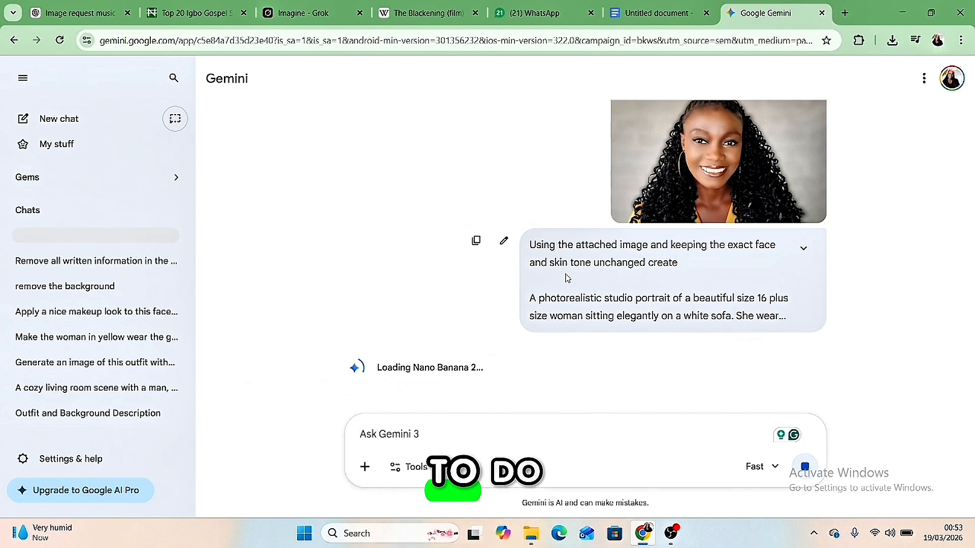
- Examine the generated Gemini portrait and compare its face with the uploaded reference photo and the prompt
scroll(568, 284, "down", 1)
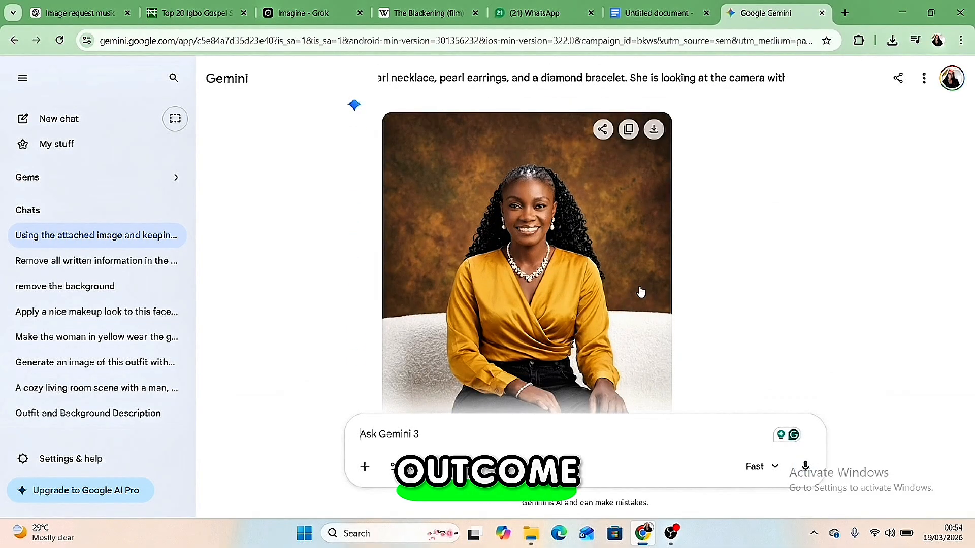
scroll(641, 292, "down", 3)
scroll(639, 293, "up", 3)
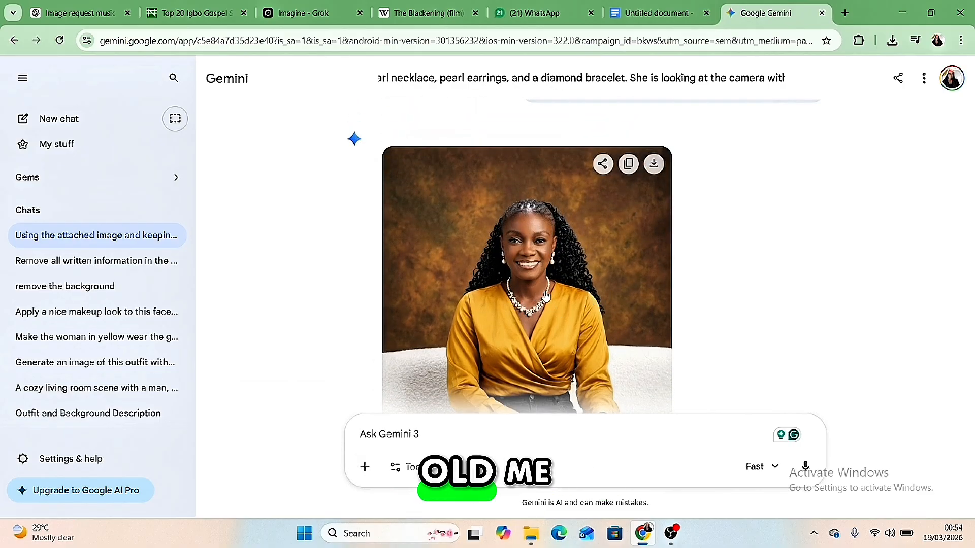
scroll(564, 300, "down", 1)
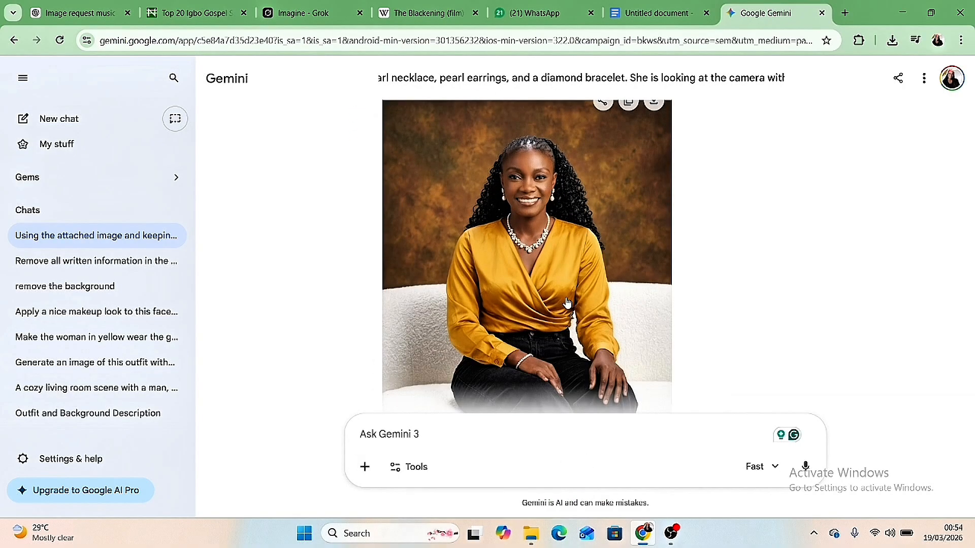
scroll(579, 307, "down", 1)
scroll(584, 308, "up", 2)
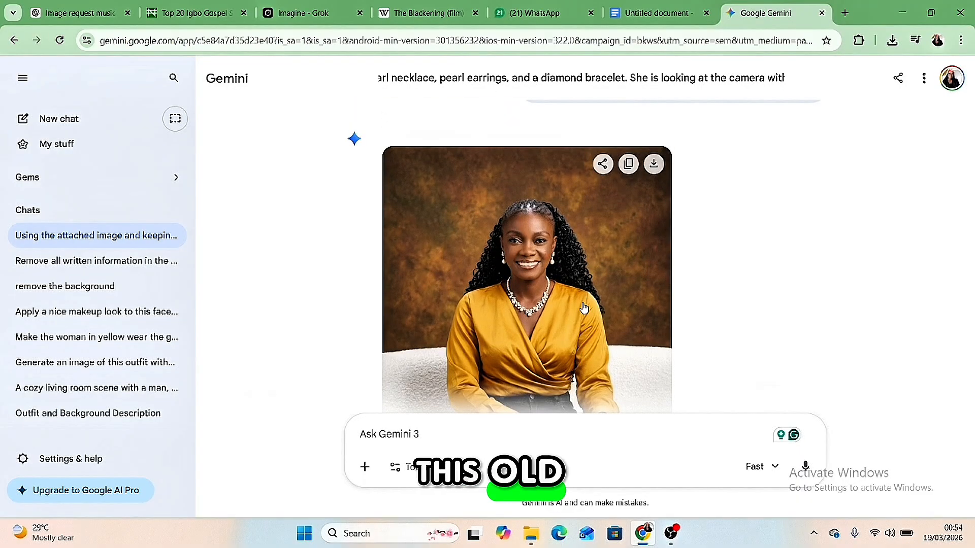
scroll(587, 308, "up", 2)
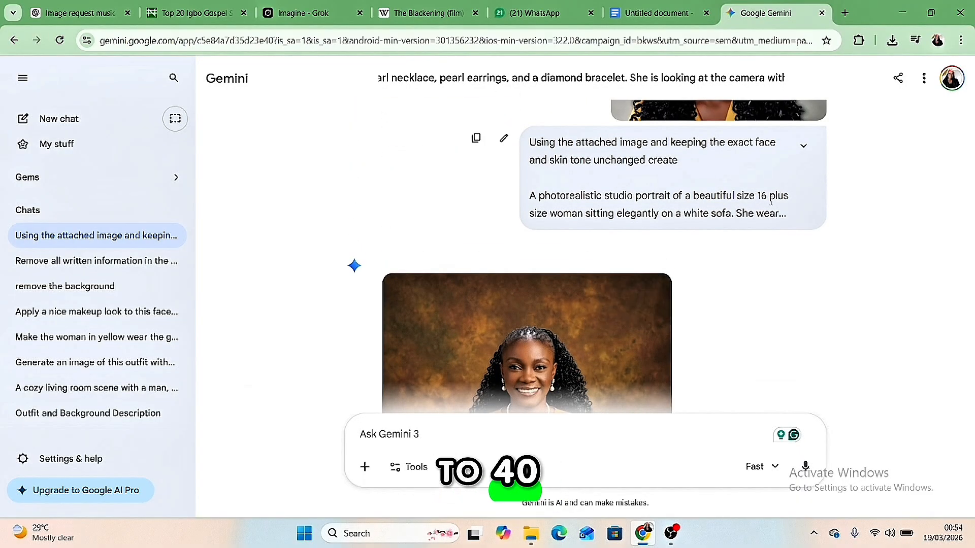
scroll(771, 202, "down", 1)
scroll(758, 234, "up", 2)
scroll(650, 311, "down", 4)
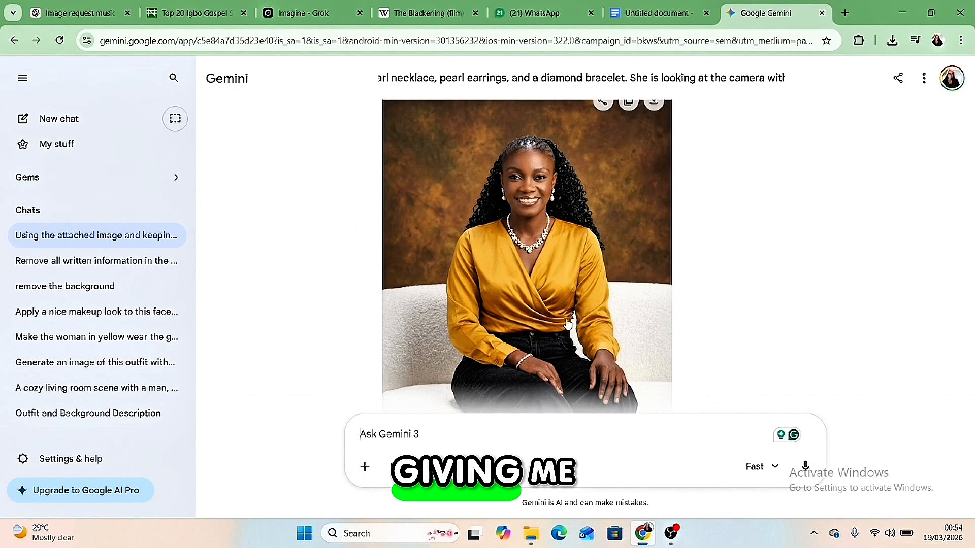
scroll(816, 254, "up", 3)
scroll(696, 265, "up", 3)
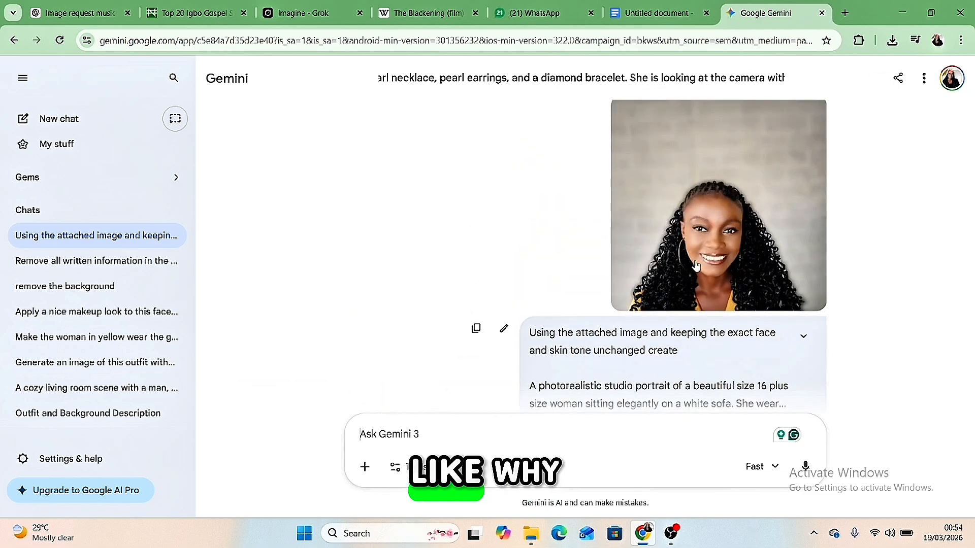
- Edit the sent prompt to add the suggested comma after "unchanged" and update it to regenerate the portrait
left_click(503, 329)
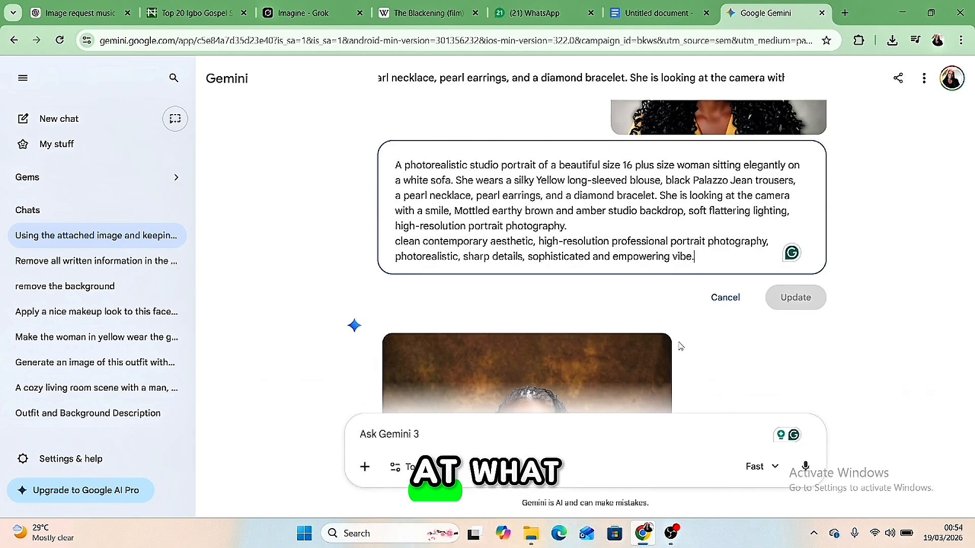
scroll(670, 193, "up", 1)
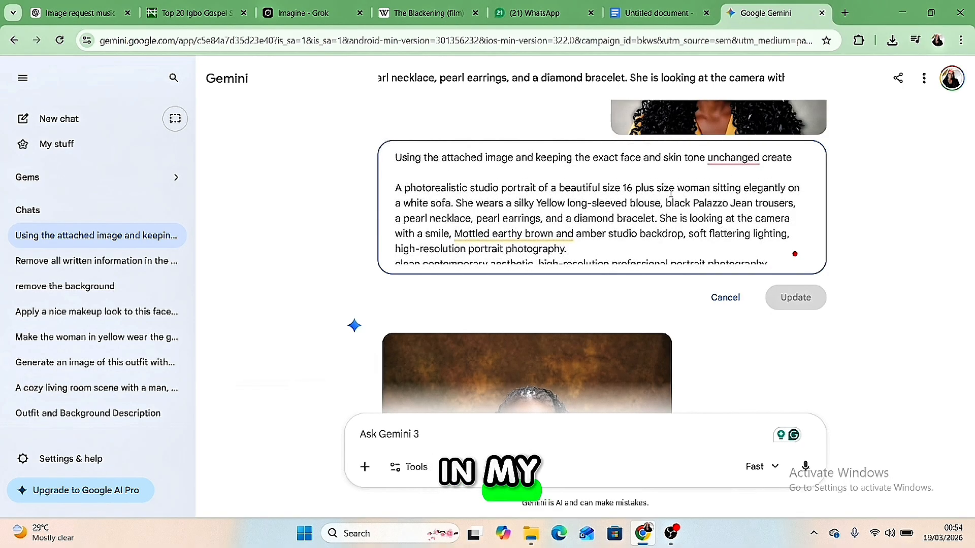
mouse_move(734, 160)
left_click(735, 193)
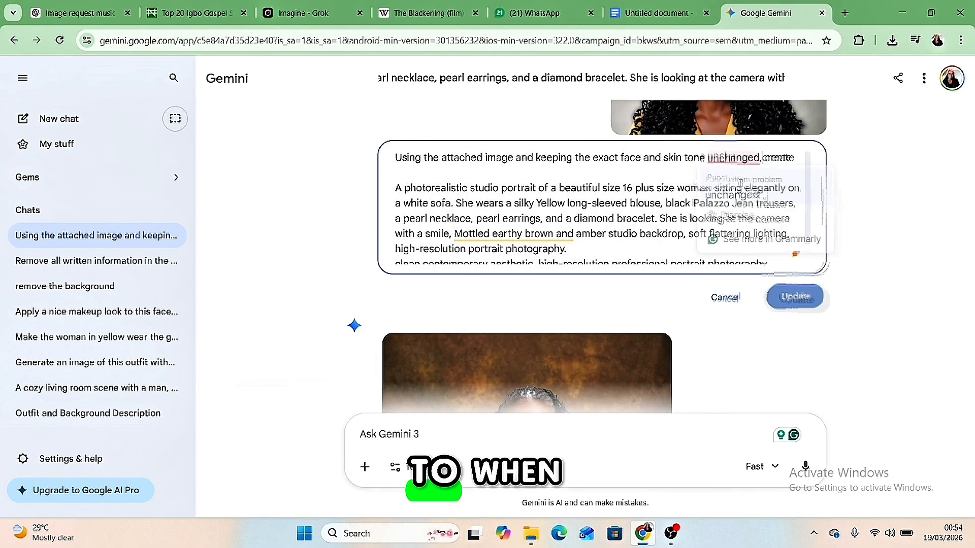
left_click(797, 300)
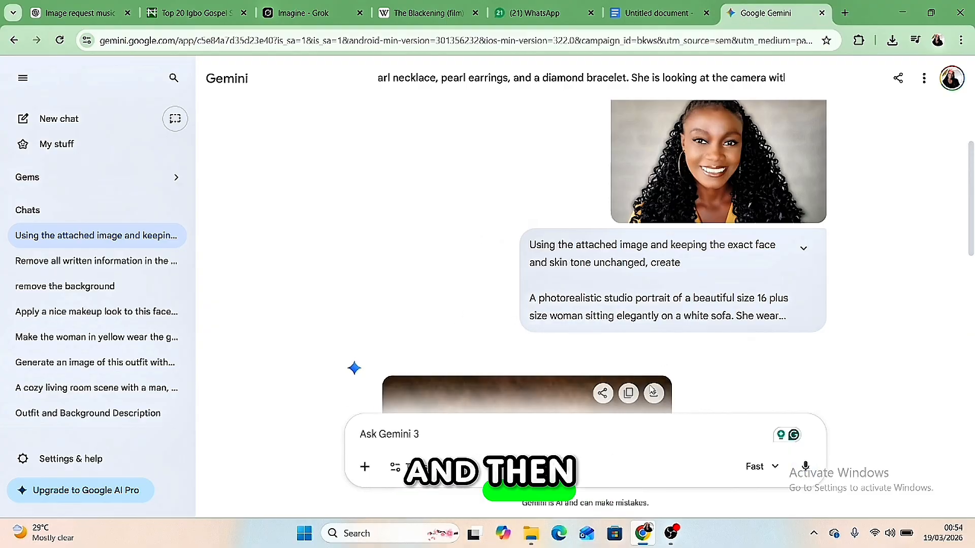
- Examine the regenerated Gemini portrait and switch back to Grok to compare it with the version made there
scroll(606, 319, "down", 4)
scroll(605, 319, "down", 5)
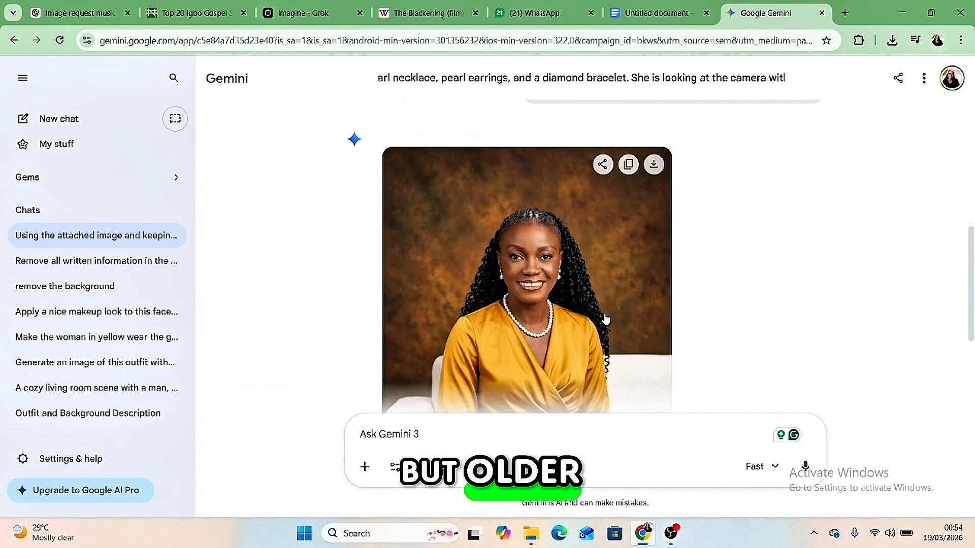
scroll(466, 239, "down", 4)
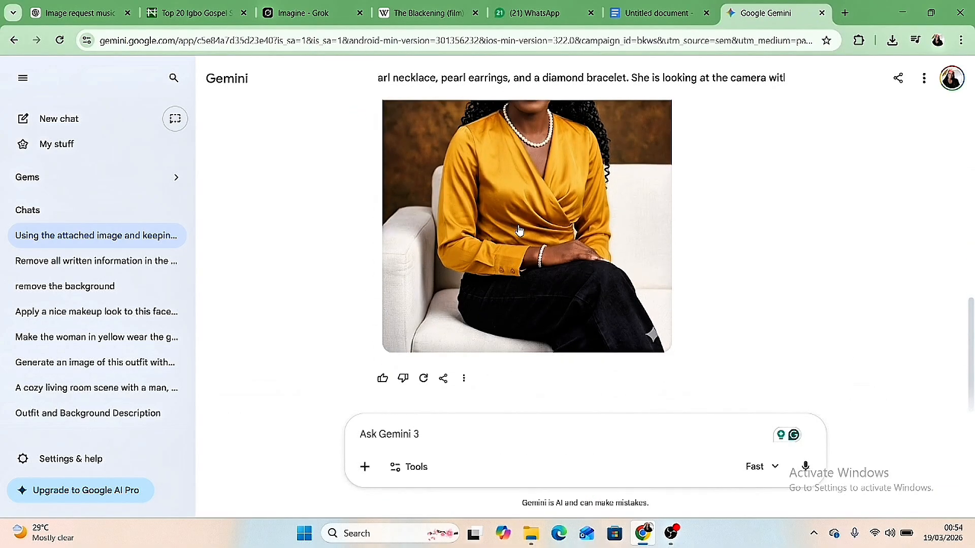
scroll(523, 232, "up", 3)
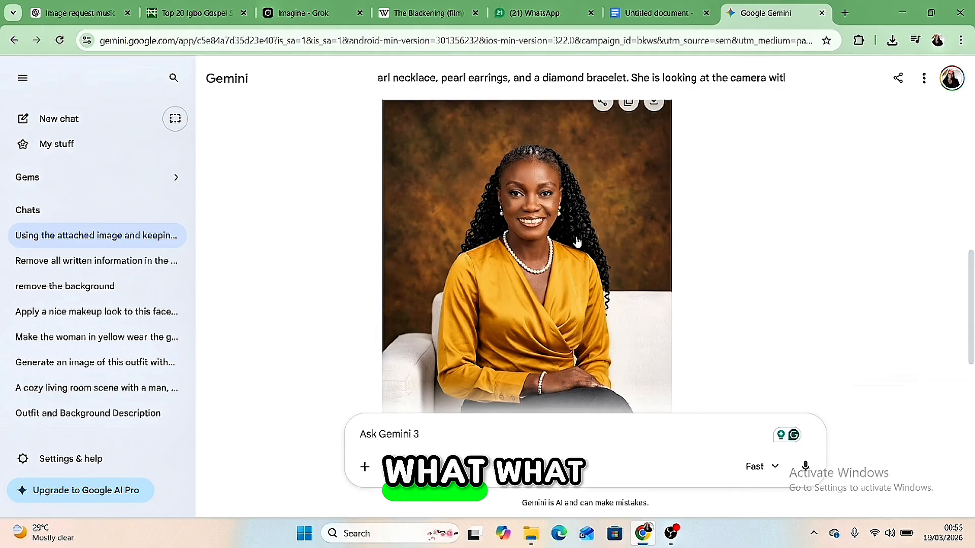
left_click(303, 13)
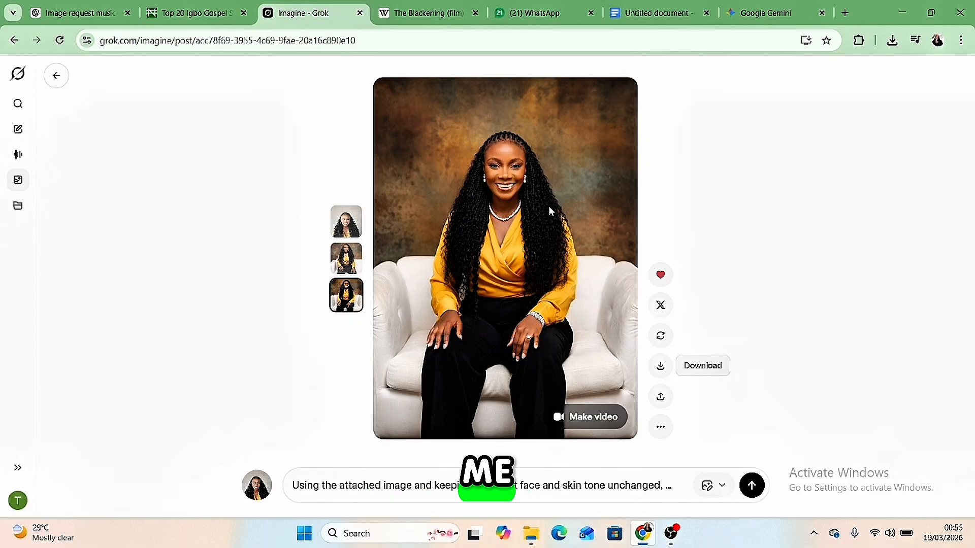
- Download the studio portrait made in Grok and generate a video from it
left_click(661, 366)
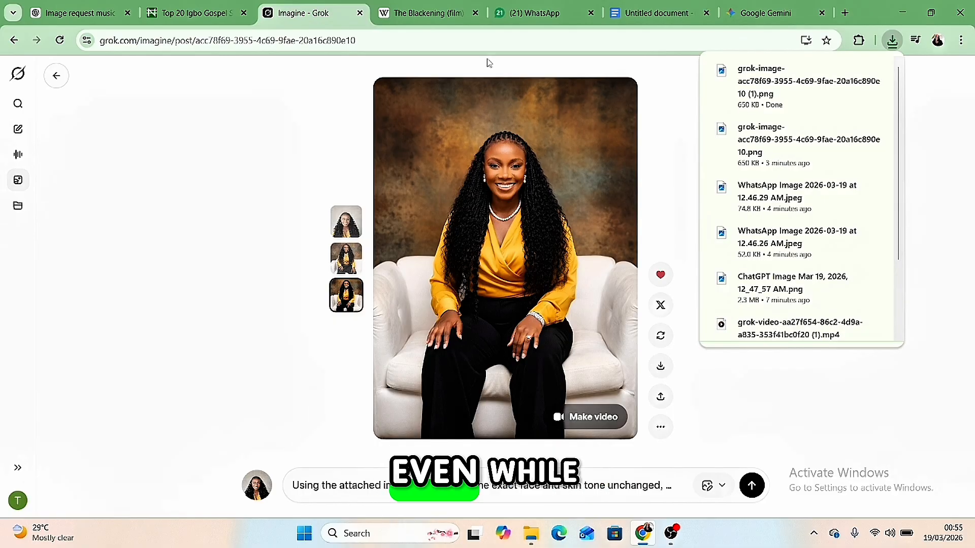
left_click(589, 417)
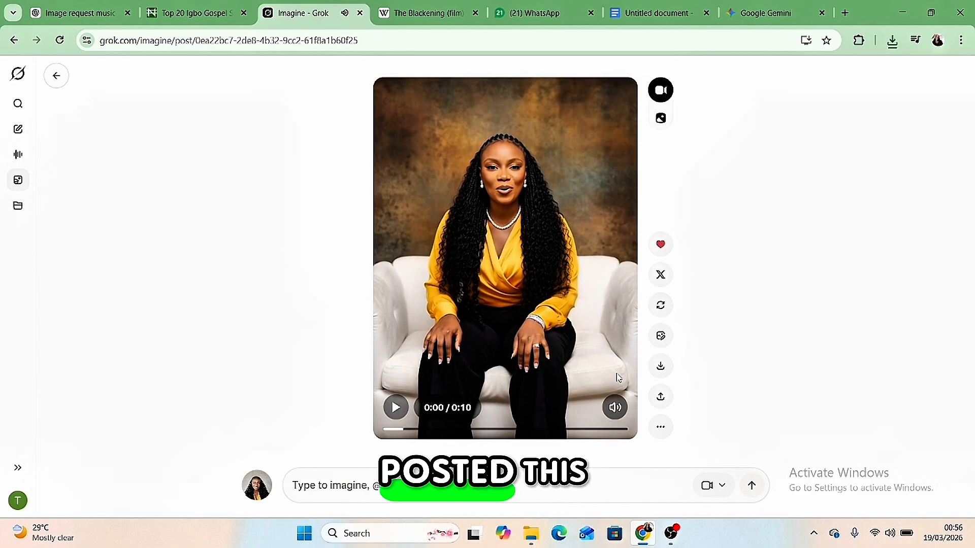
- Upscale the generated portrait video to HD and download it with its playback muted
left_click(660, 428)
left_click(633, 321)
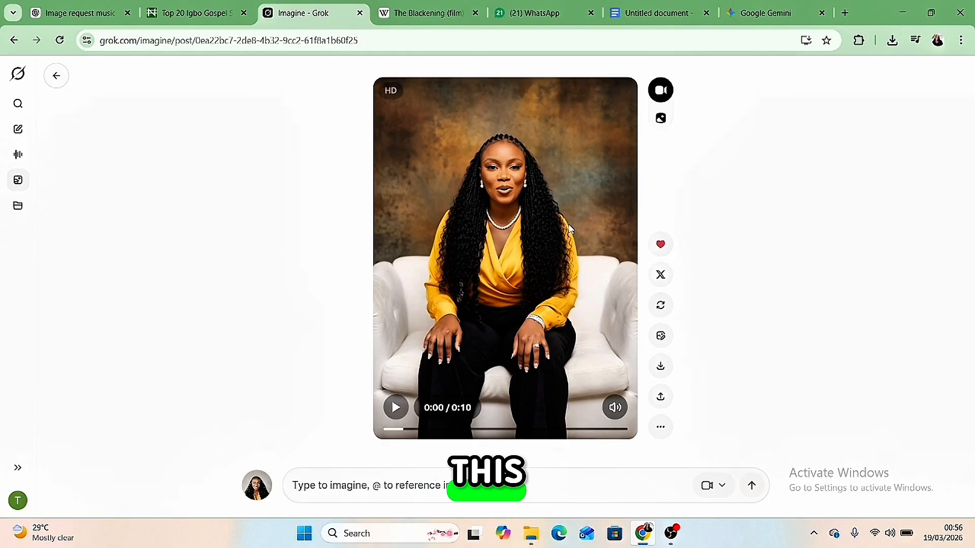
left_click(615, 408)
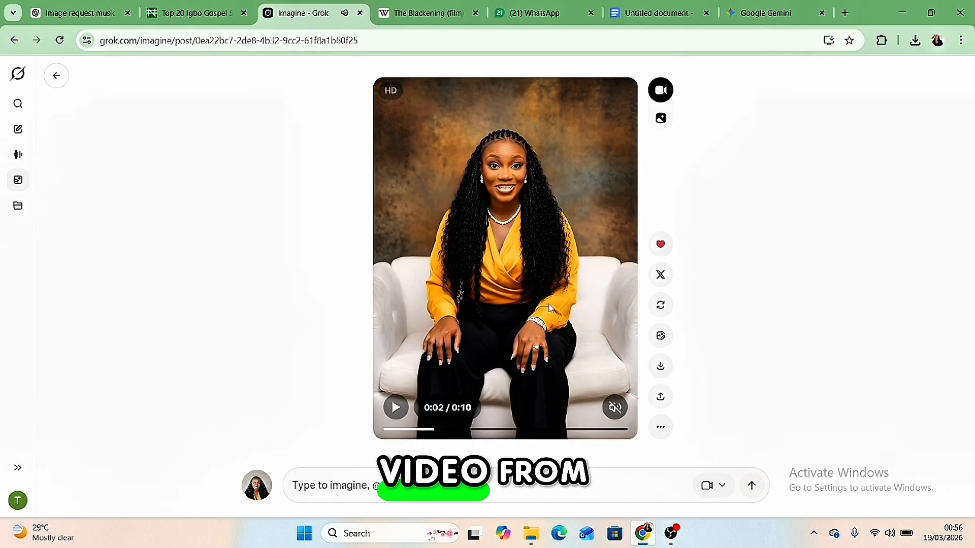
left_click(661, 366)
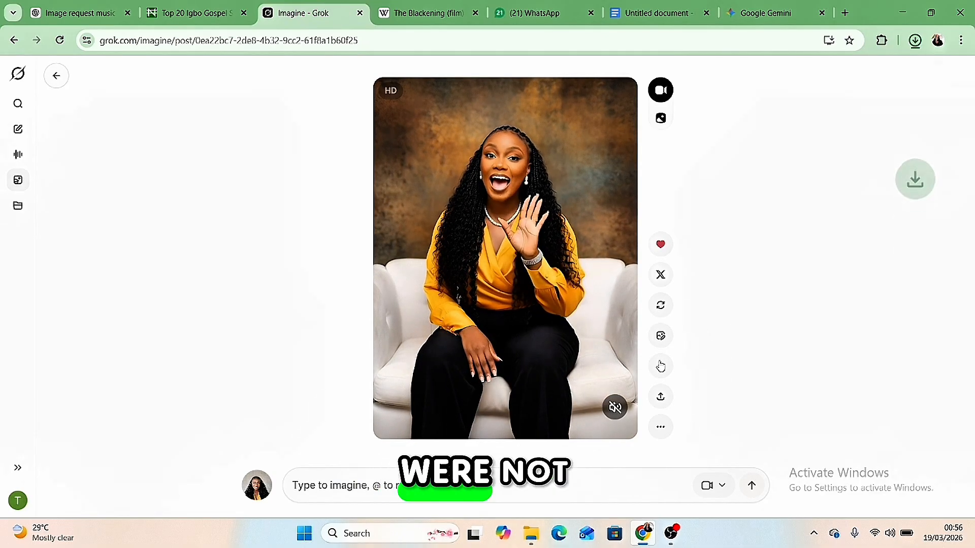
left_click(382, 472)
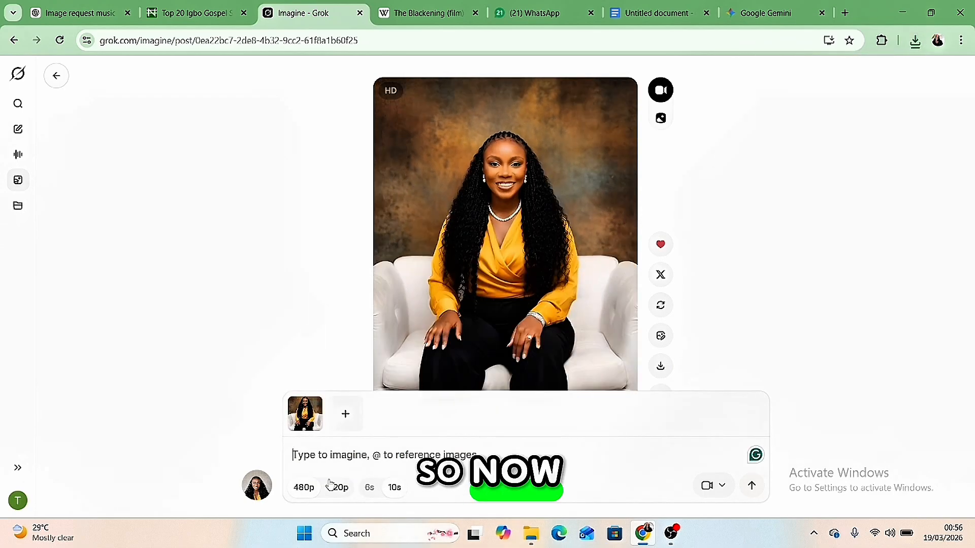
type("just")
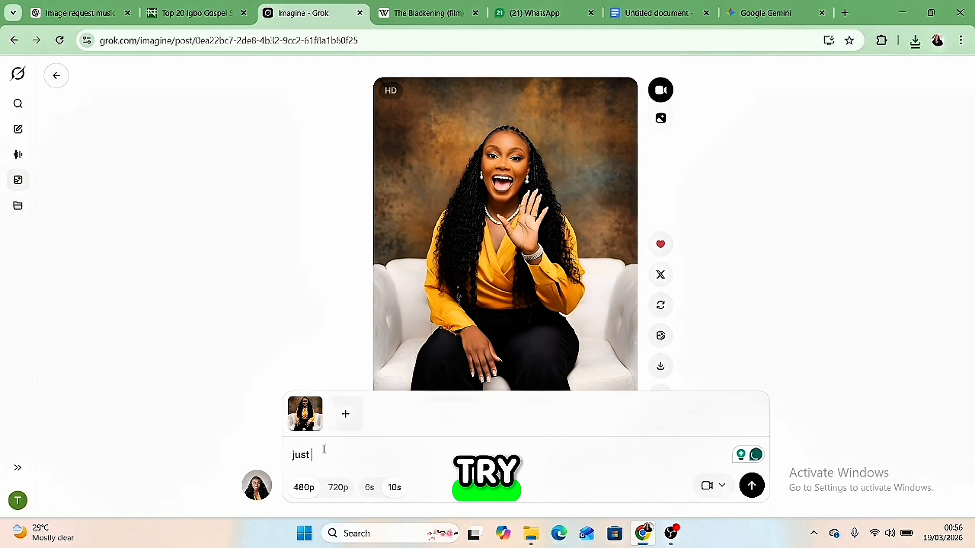
left_click(661, 367)
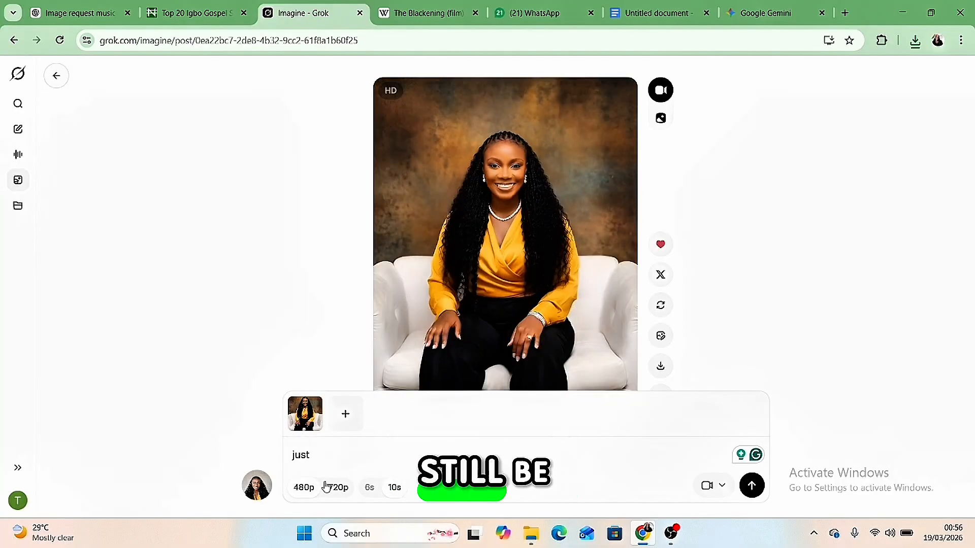
key("BackSpace")
key("BackSpace")
key("BackSpace")
key("BackSpace")
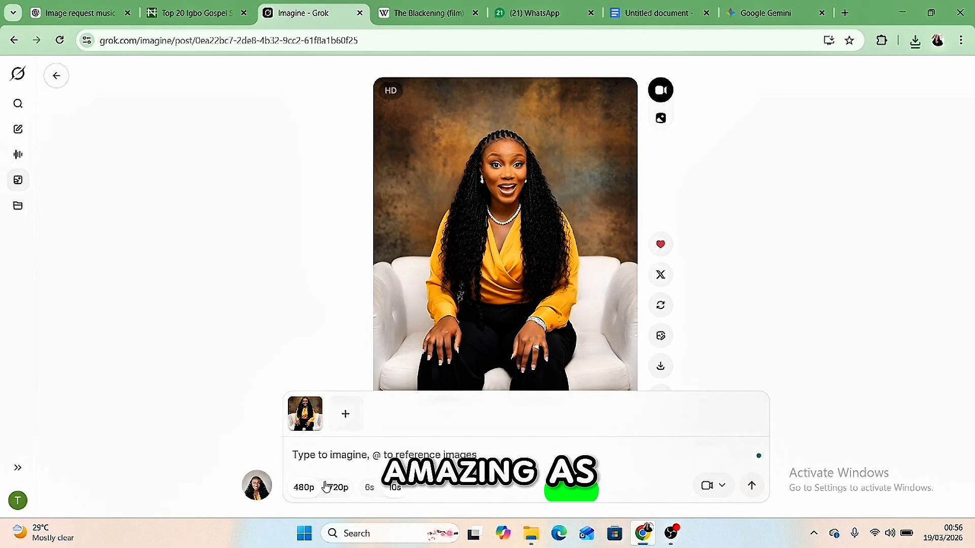
type("video")
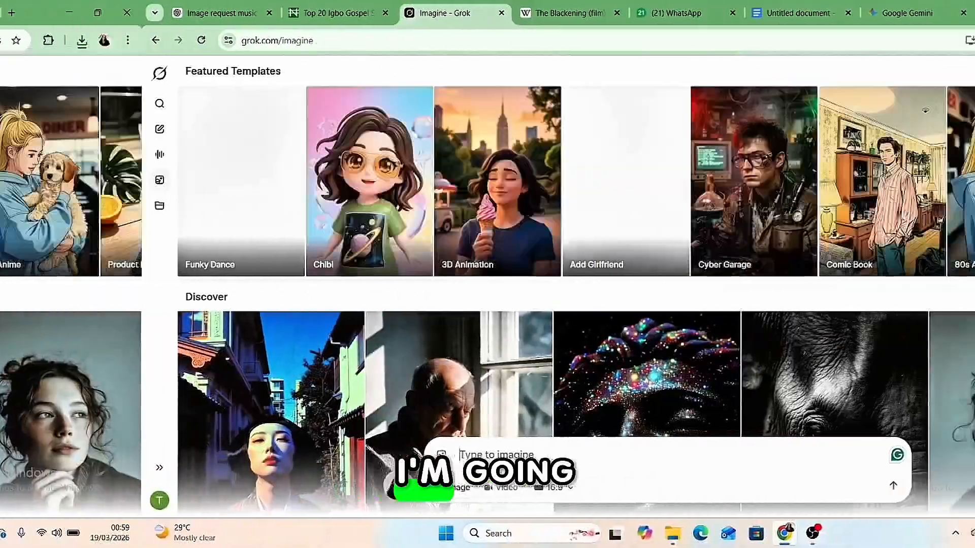
left_click(441, 456)
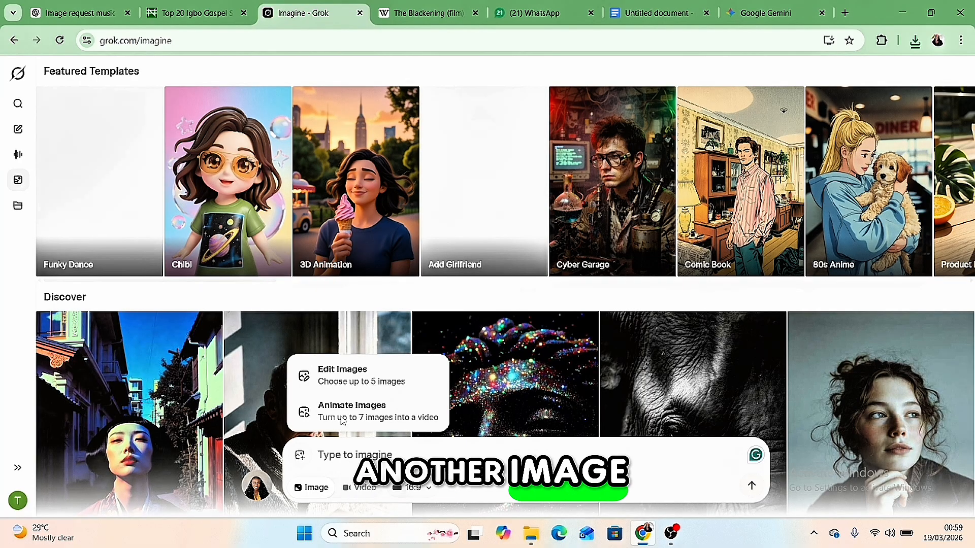
left_click(353, 379)
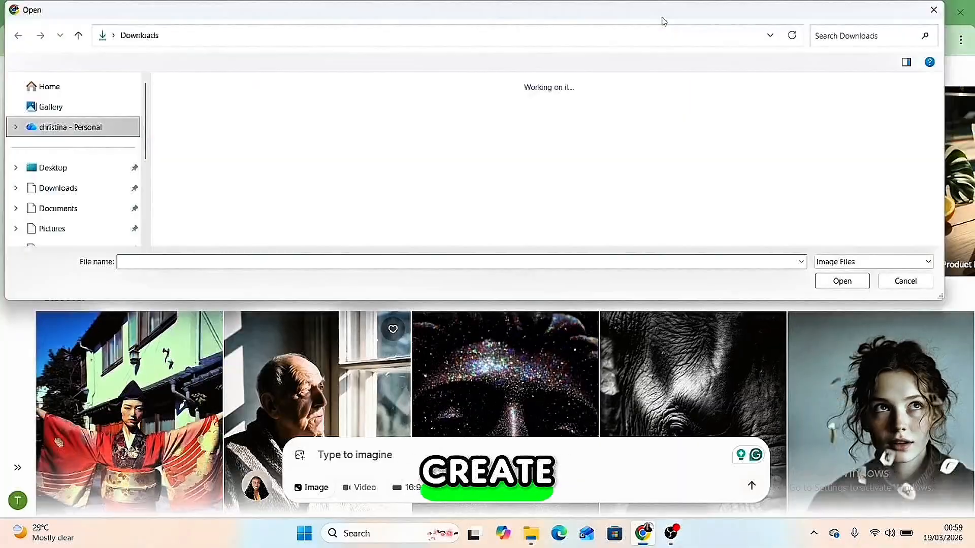
left_click(933, 10)
- Switch to the Google Docs prompt list and copy the high-resolution editorial portrait prompt for the plus sized size 16 Nigerian woman
left_click(658, 14)
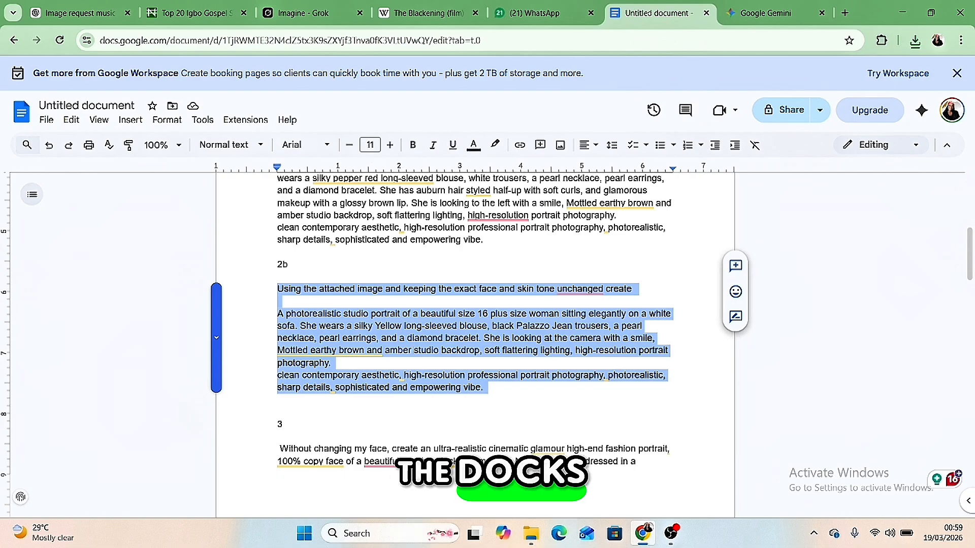
scroll(422, 359, "down", 3)
scroll(335, 337, "down", 3)
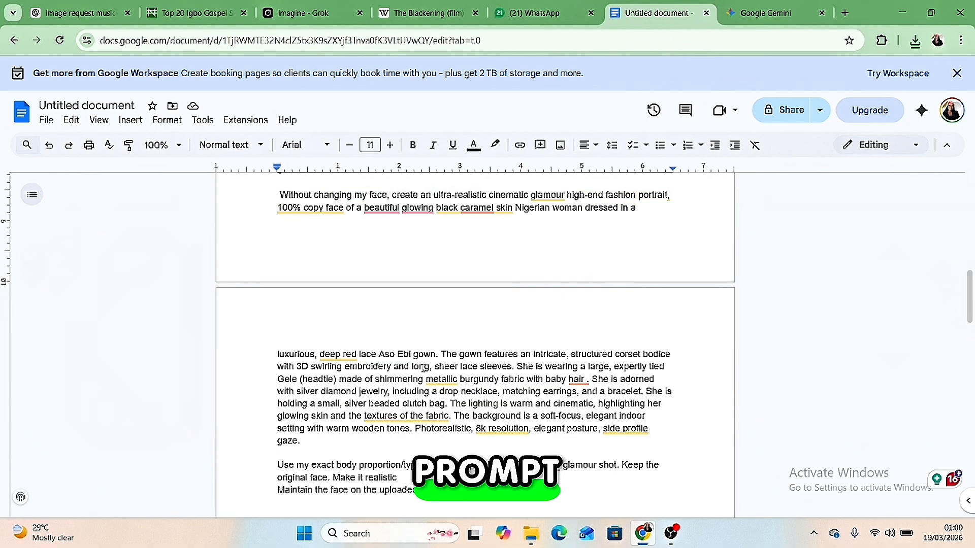
scroll(379, 301, "down", 5)
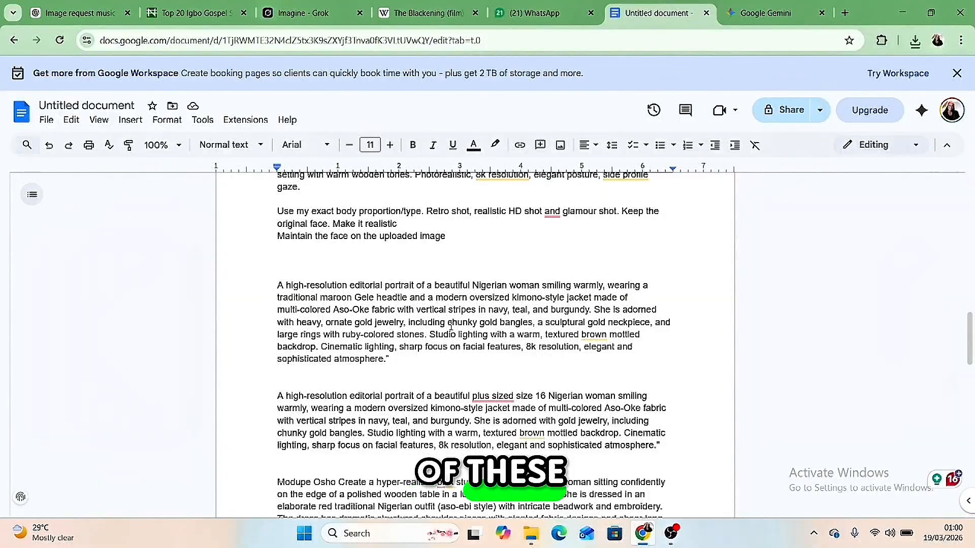
scroll(481, 334, "down", 1)
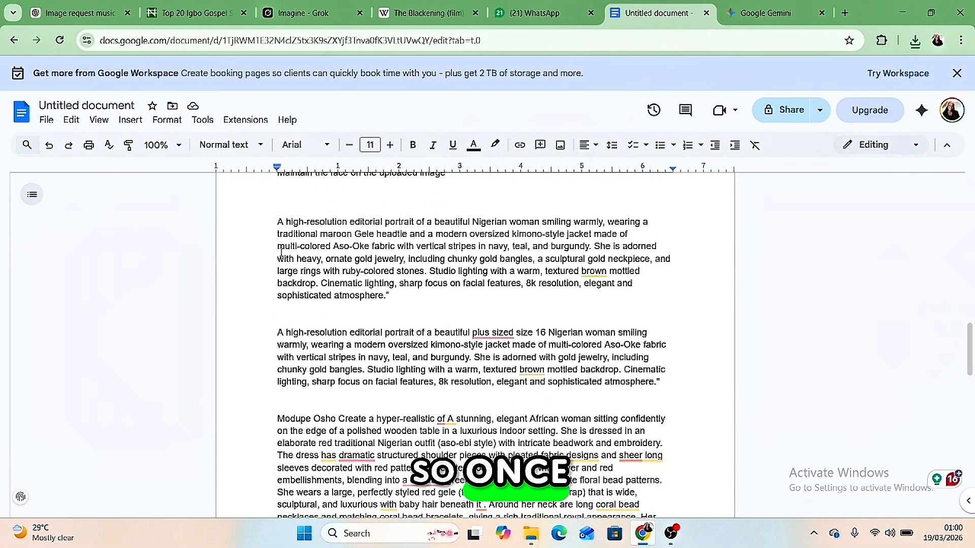
scroll(286, 261, "down", 1)
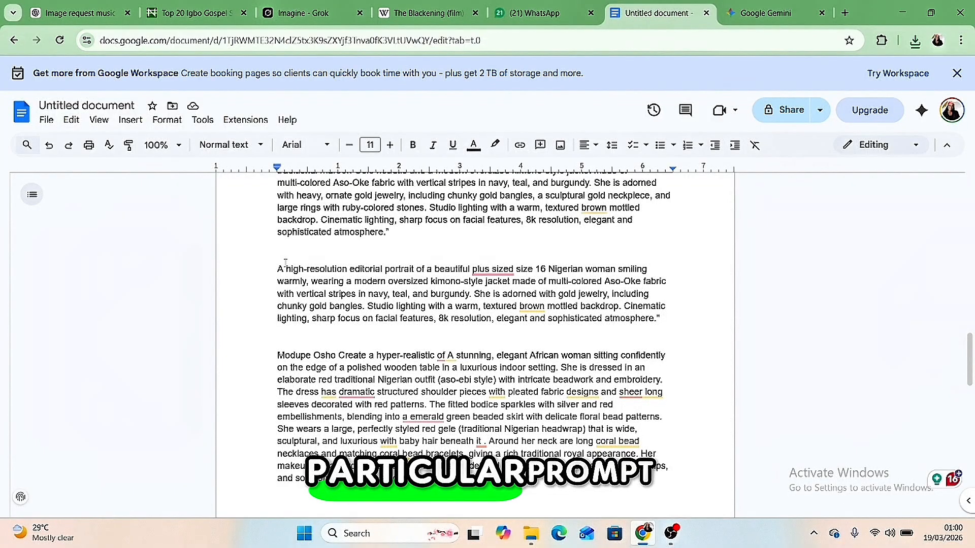
scroll(285, 262, "down", 1)
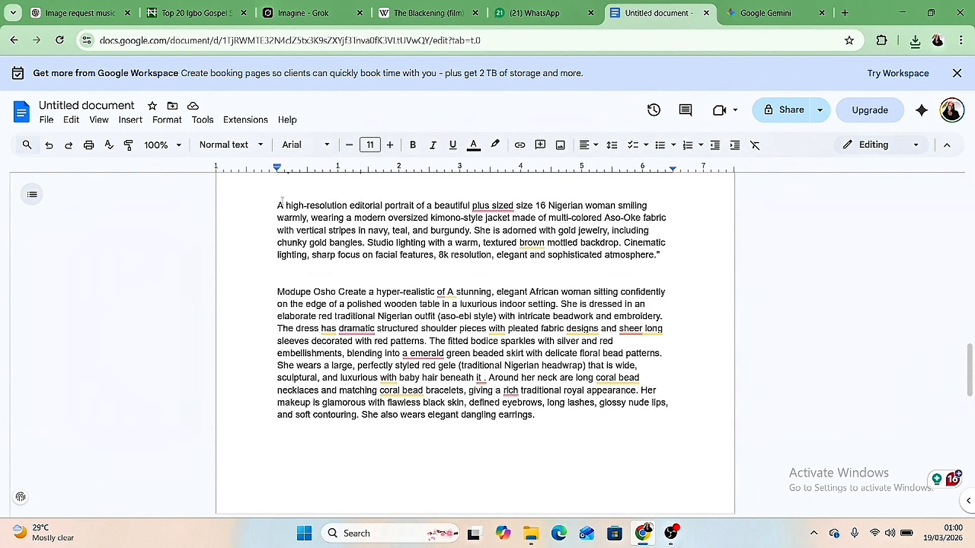
left_click_drag(283, 205, 686, 435)
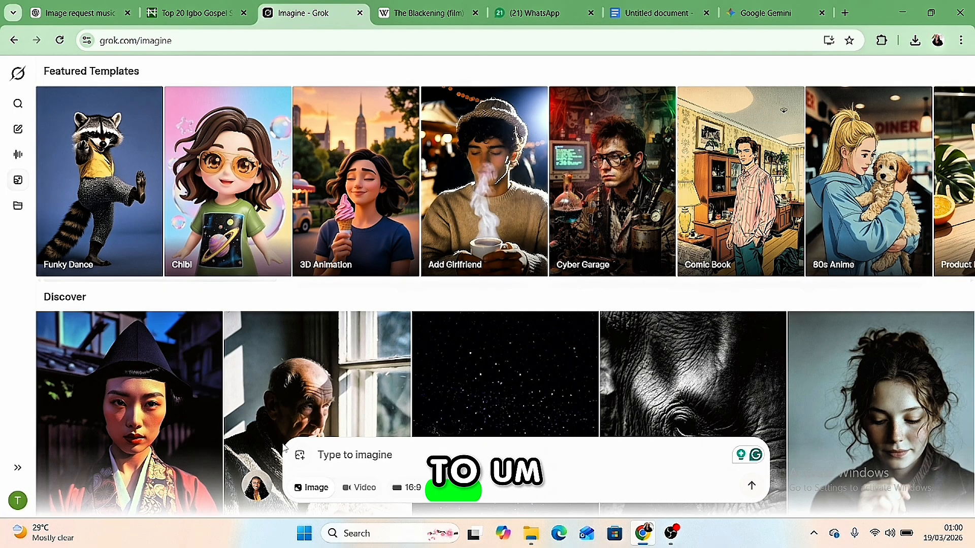
- Try to attach "WhatsApp Image 2026-03-19 at 12.46.29 AM" in Grok for image editing, and check the aspect ratio choices
left_click(299, 455)
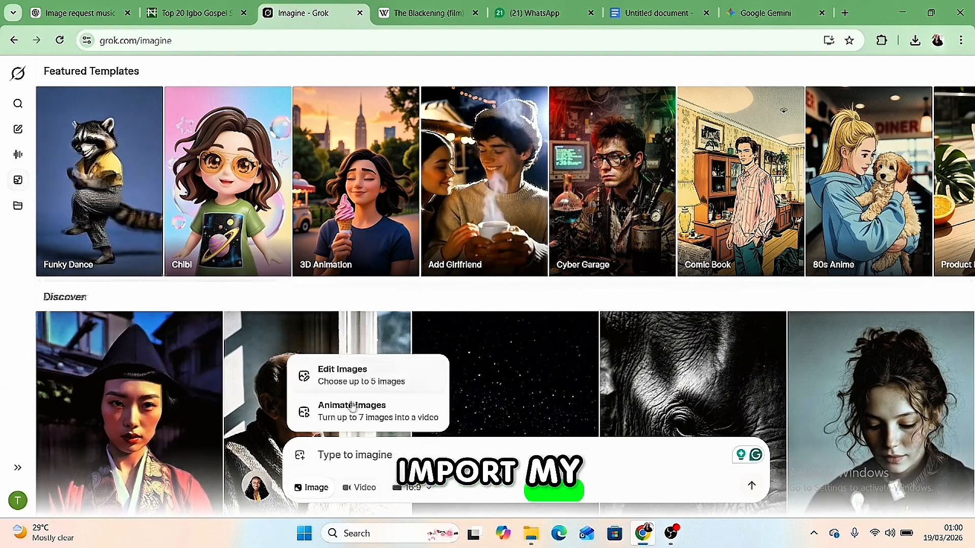
left_click(350, 384)
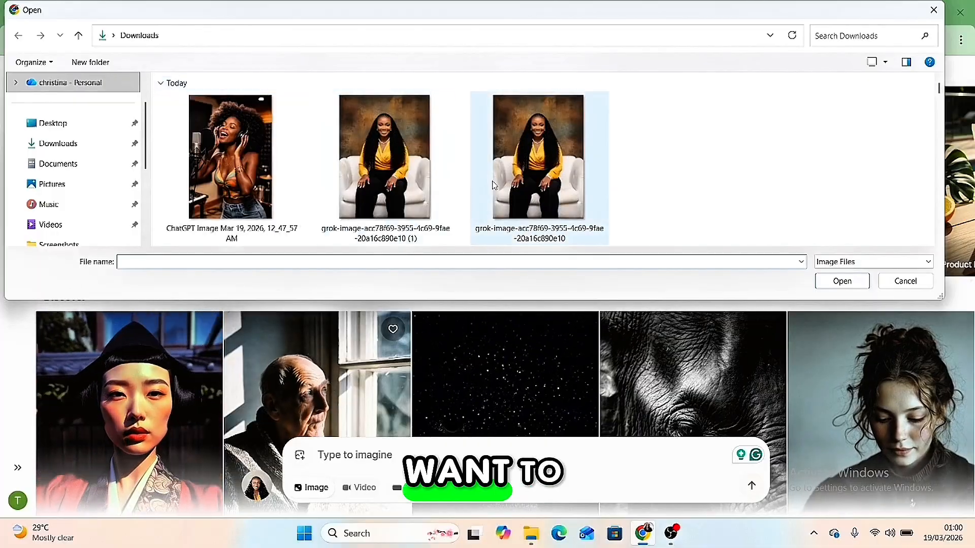
left_click(577, 201)
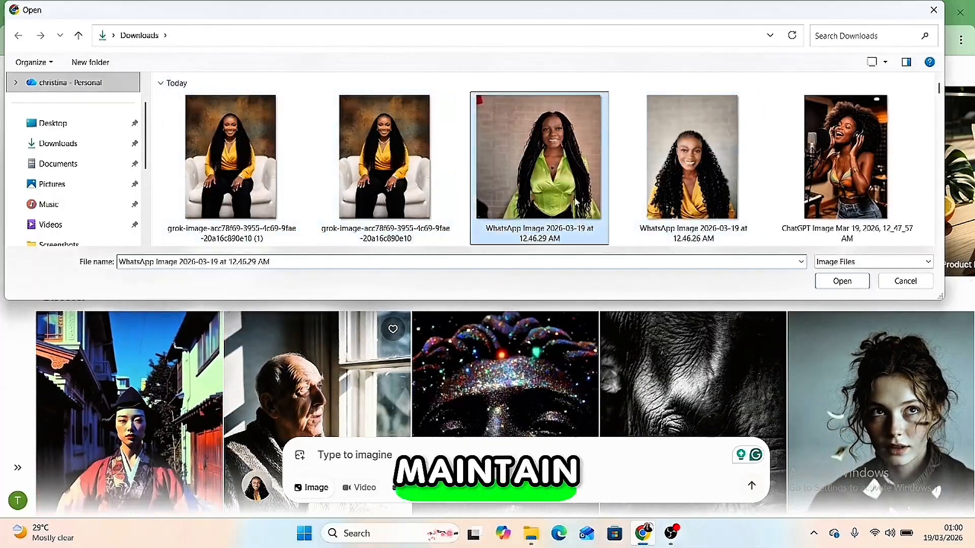
left_click(847, 285)
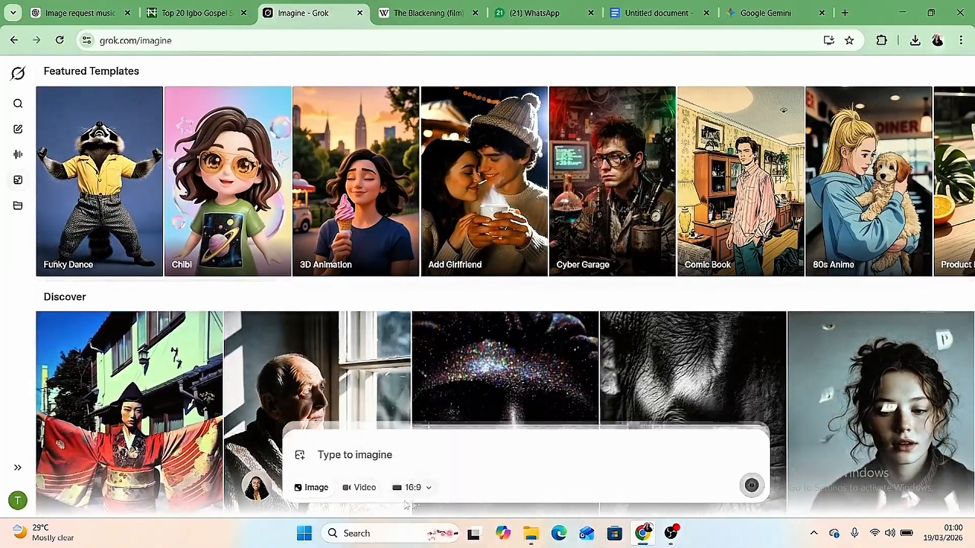
left_click(413, 488)
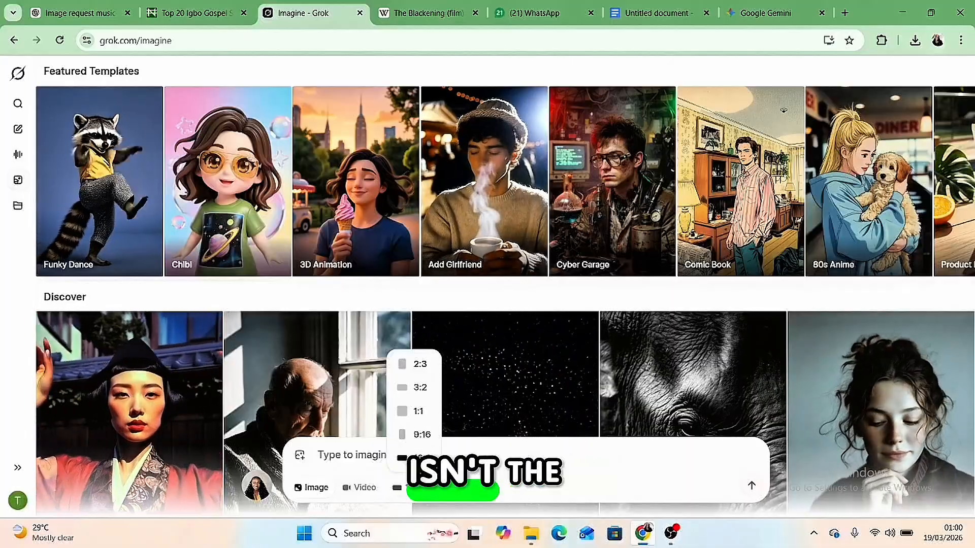
left_click(420, 500)
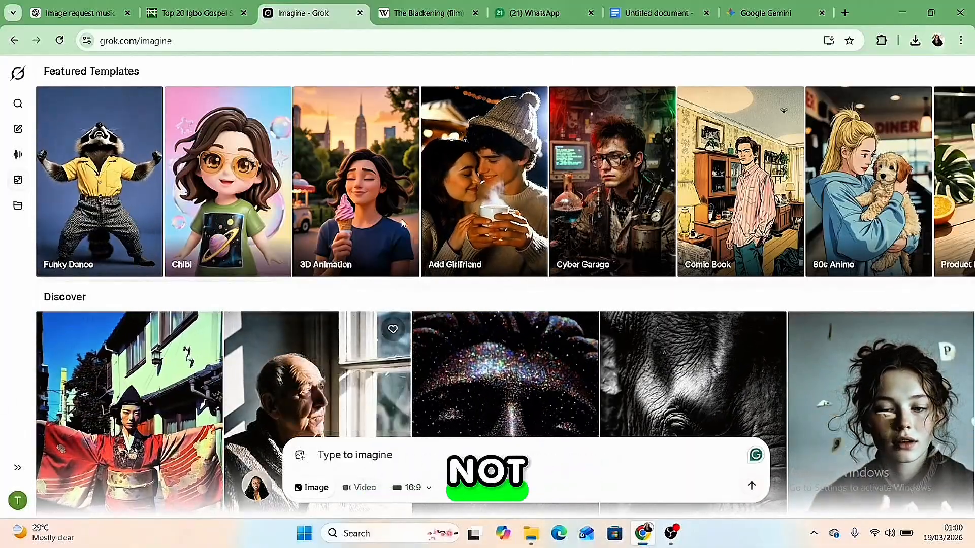
- Attach "WhatsApp Image 2026-03-19 at 12.46.29 AM" for editing again and generate the portrait with the copied editorial prompt
left_click(347, 148)
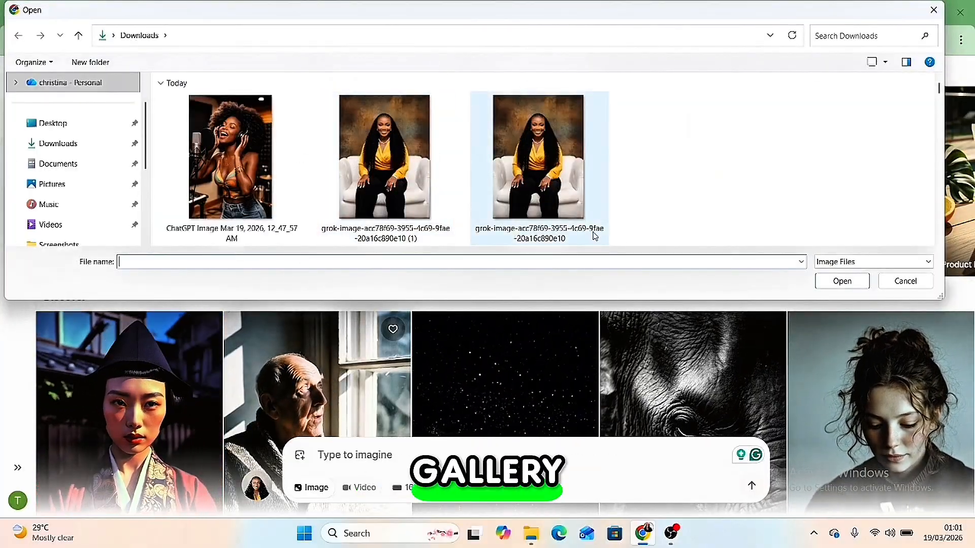
left_click(584, 218)
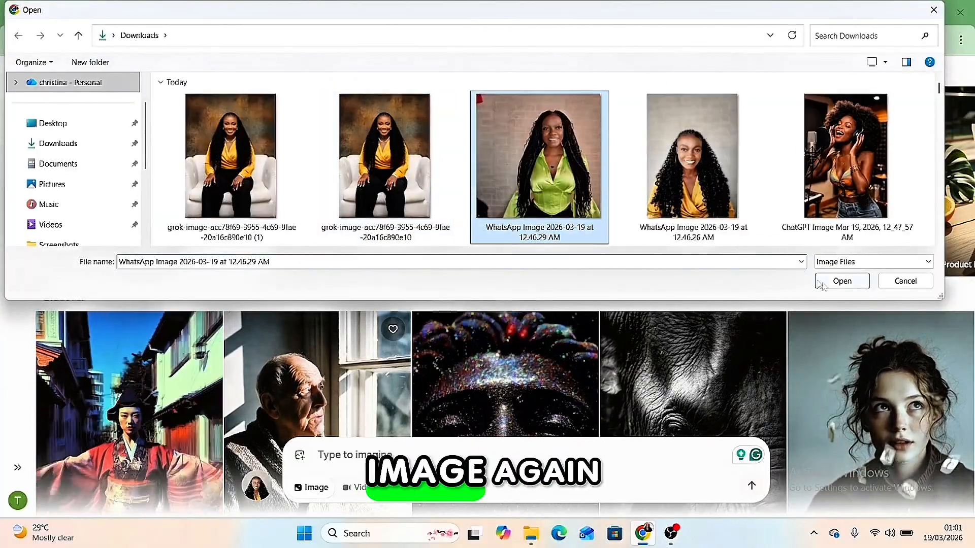
left_click(840, 281)
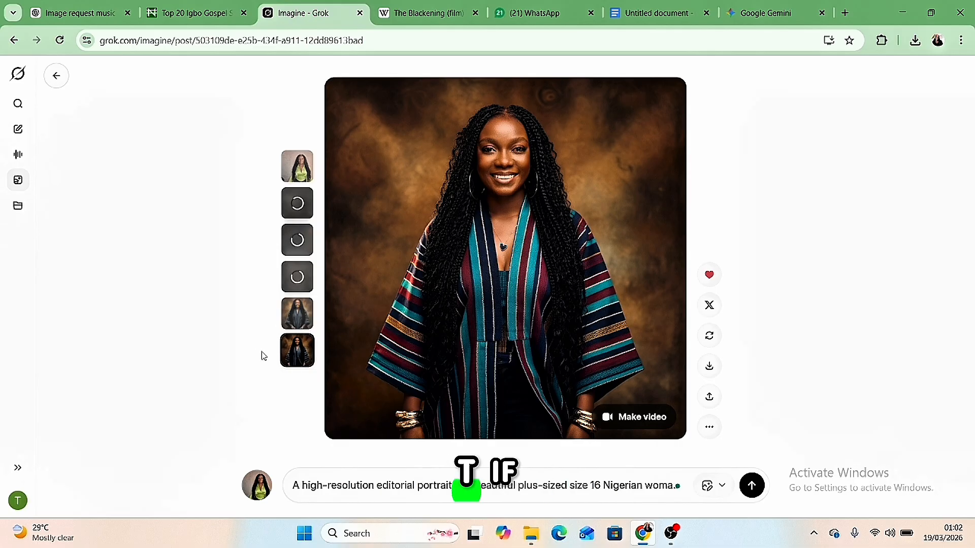
- Open the other generated striped-jacket portrait and create a video from it
left_click(305, 322)
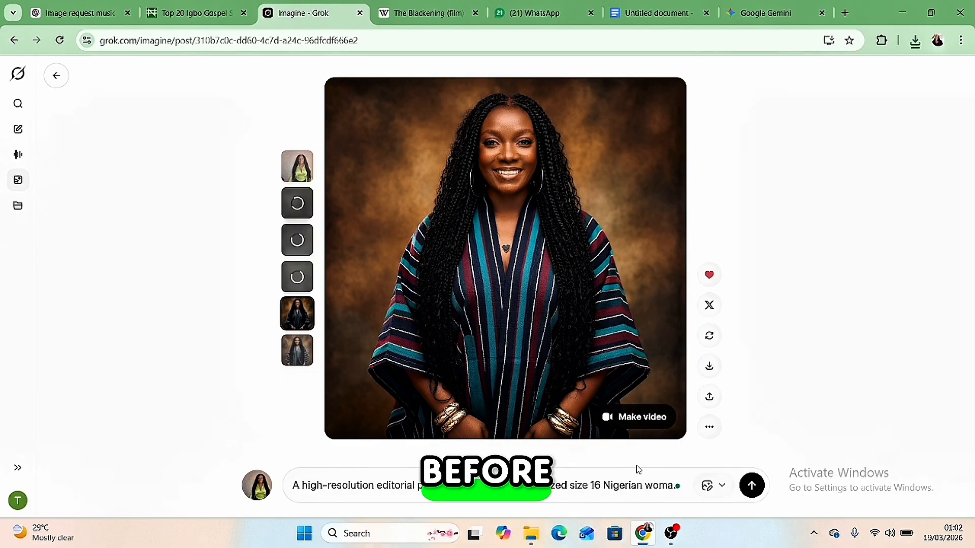
left_click(628, 417)
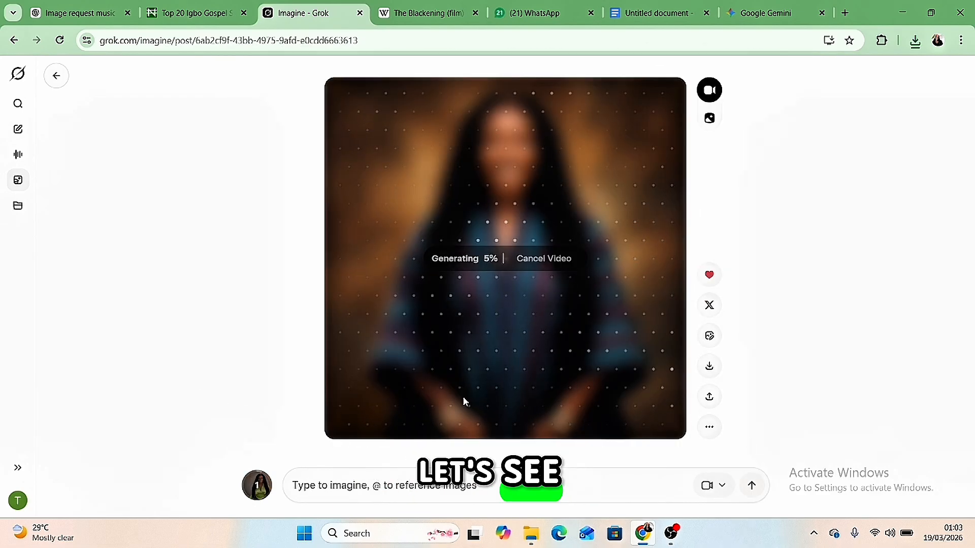
- Switch to Gemini and start a new chat
left_click(757, 15)
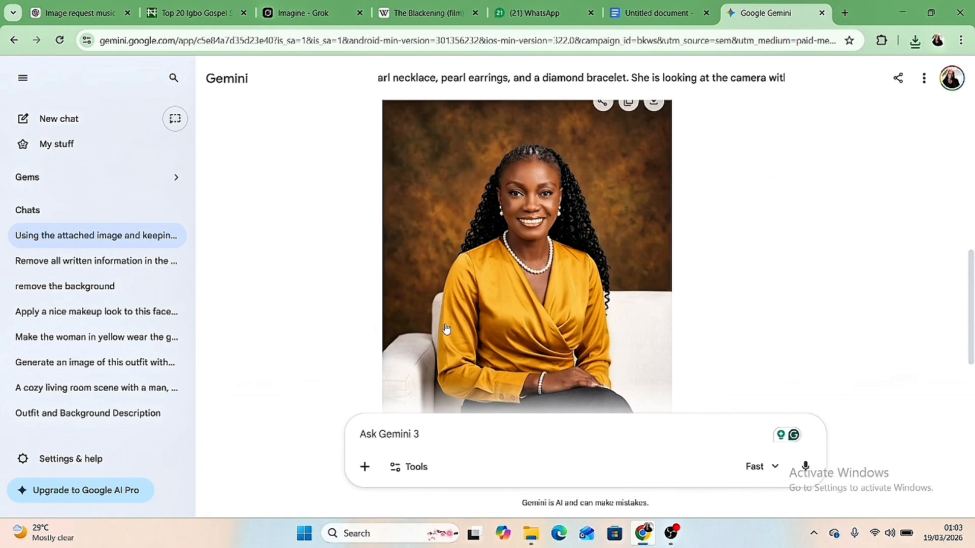
scroll(584, 274, "up", 2)
scroll(587, 305, "down", 2)
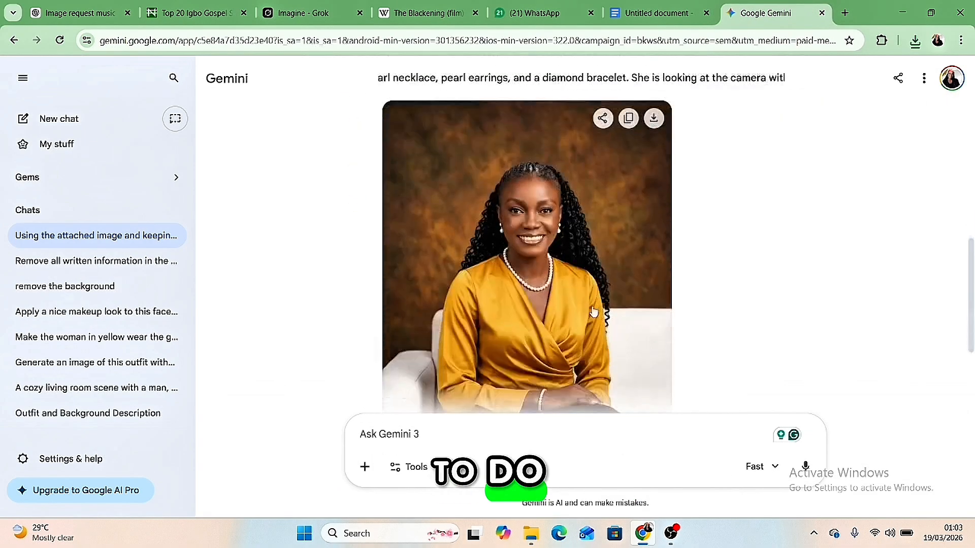
left_click(46, 119)
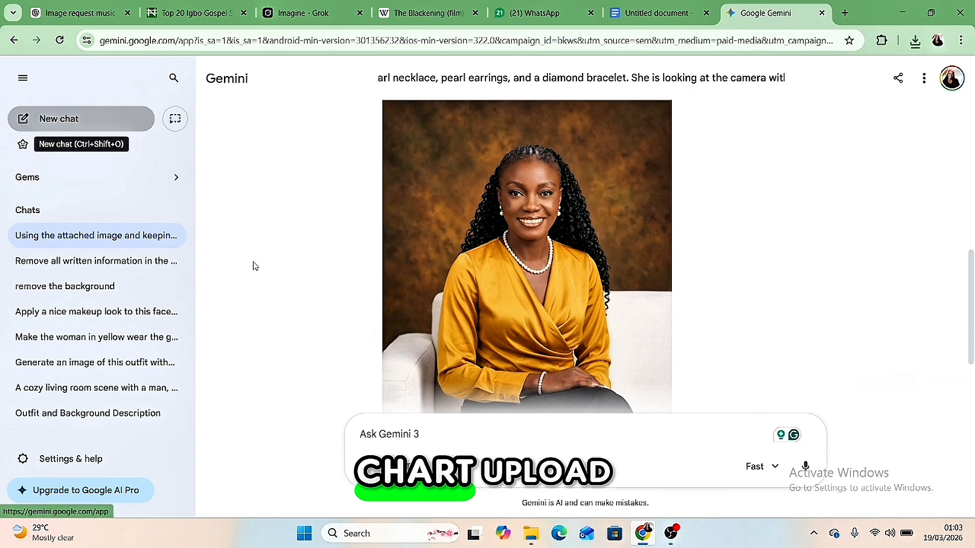
- Attach the newest grok-image portrait from the Downloads folder to the new chat
left_click(365, 303)
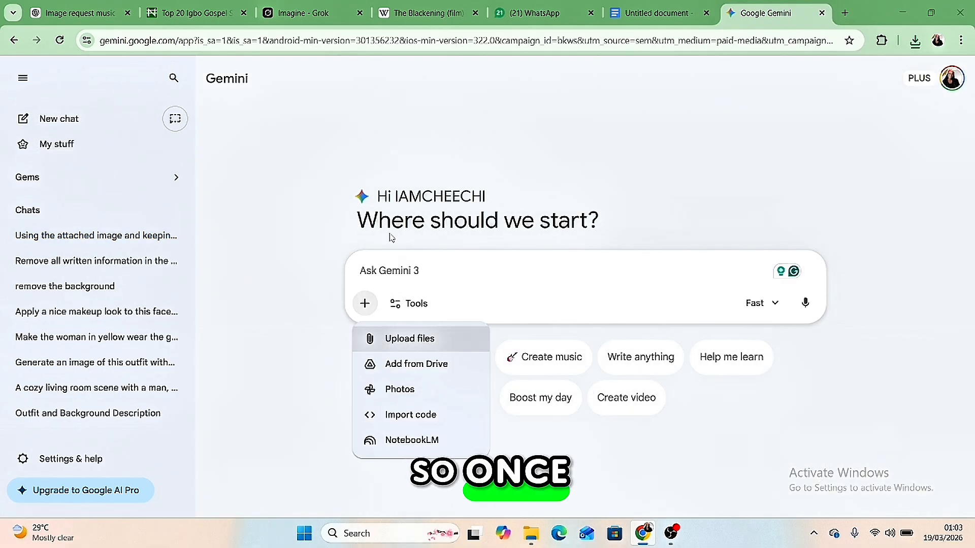
left_click(410, 339)
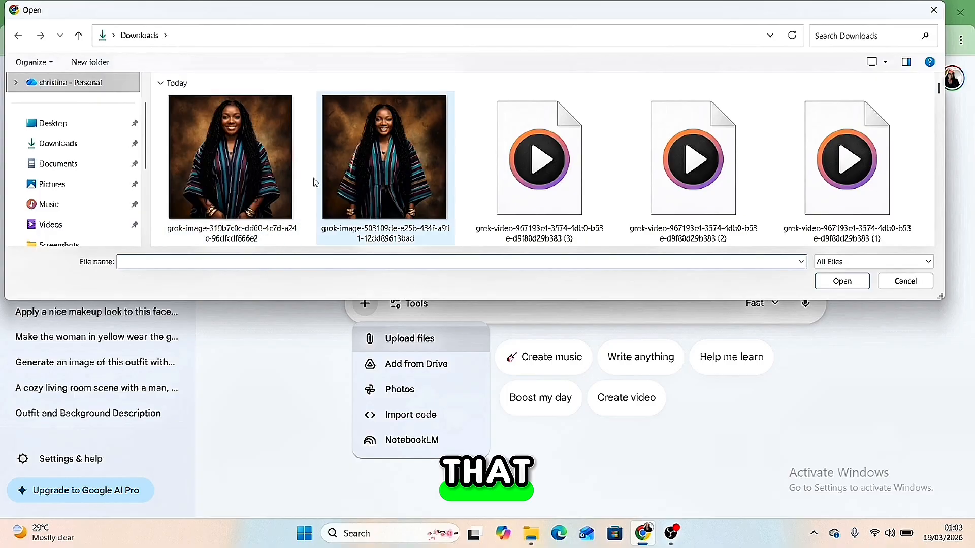
left_click(260, 178)
left_click(842, 281)
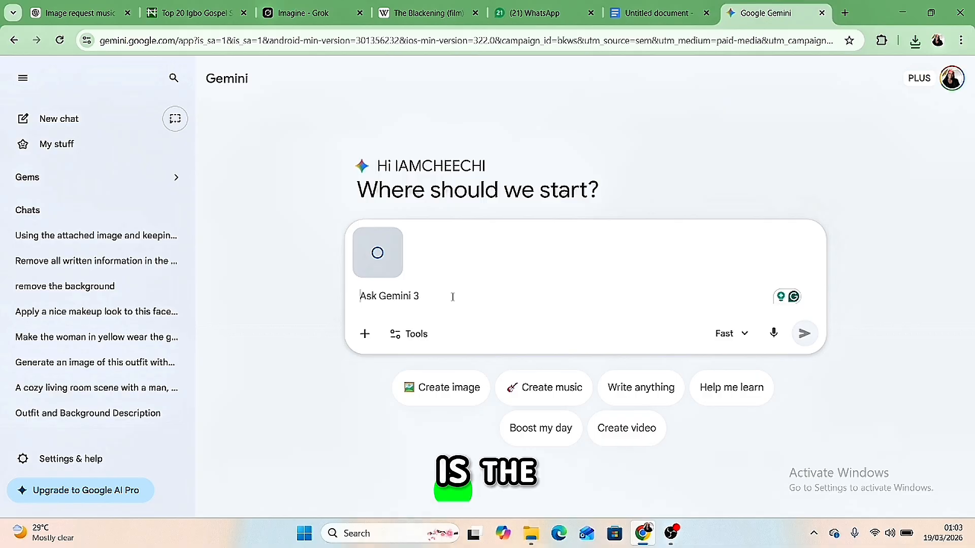
- Paste the copied high-resolution editorial portrait prompt for the plus sized size 16 Nigerian woman into the message
right_click(375, 303)
left_click(401, 157)
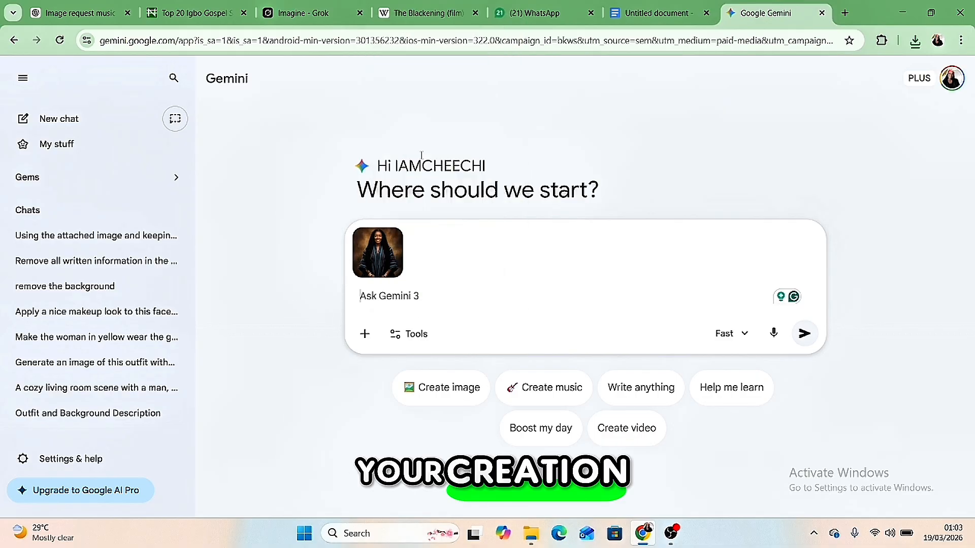
key("BackSpace")
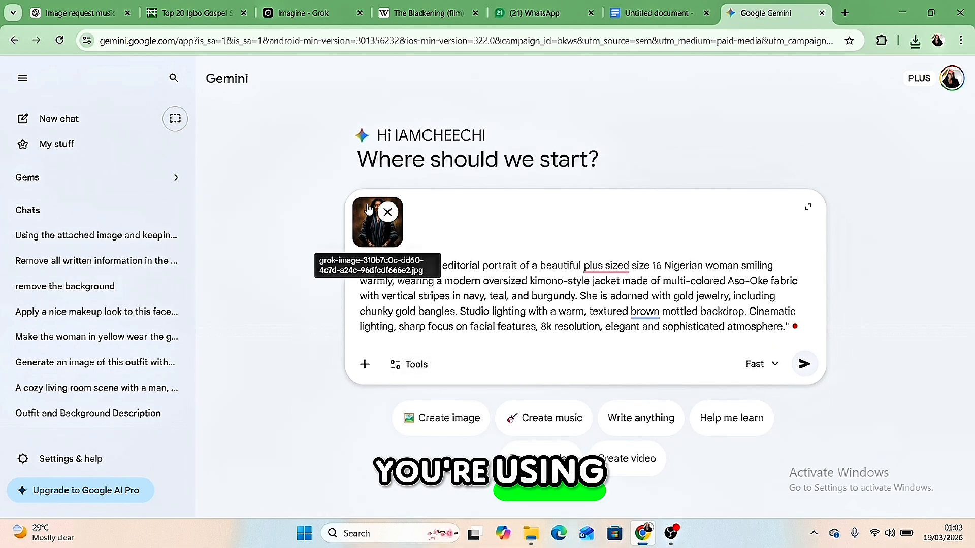
- Replace the attached image with "WhatsApp Image 2026-03-19 at 12.46.29 AM" and send the editorial prompt to generate the portrait
left_click(389, 212)
left_click(363, 333)
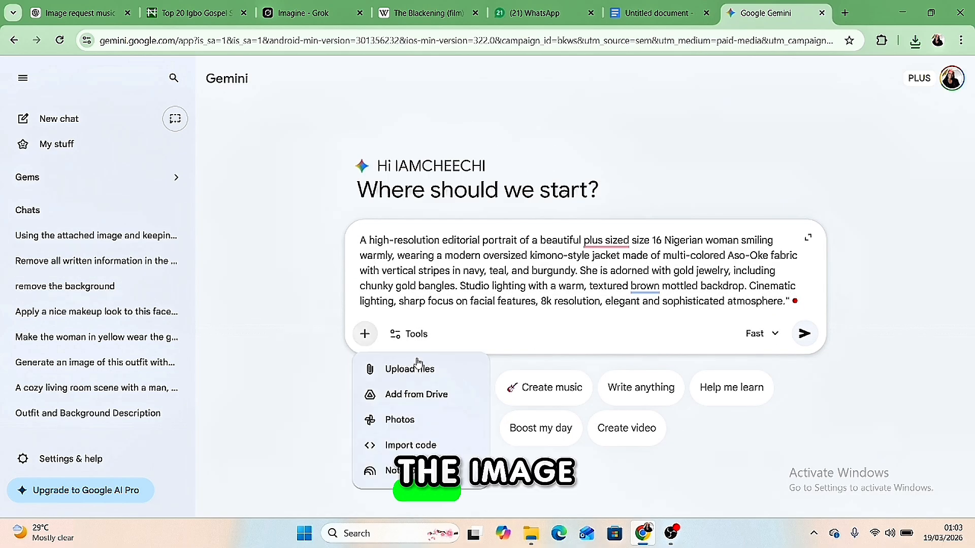
left_click(409, 370)
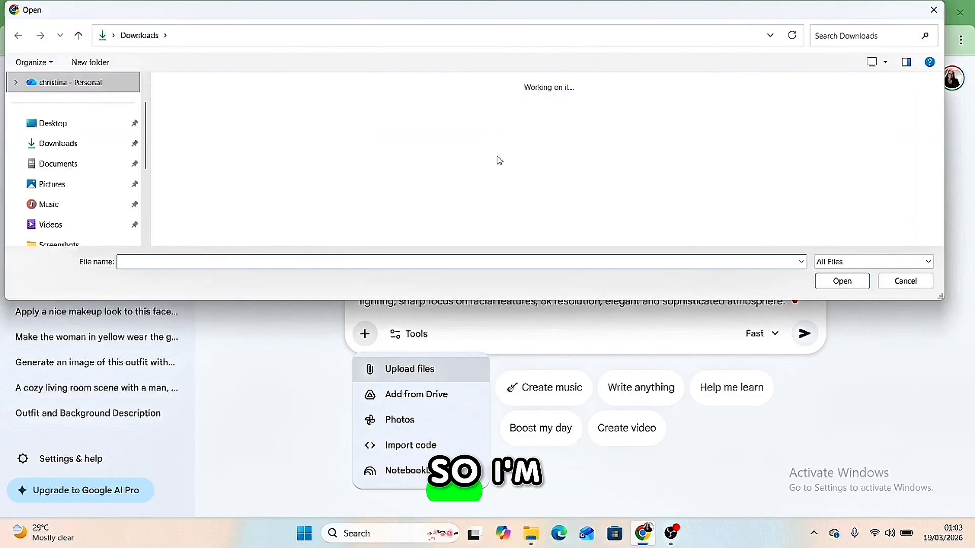
scroll(652, 171, "down", 5)
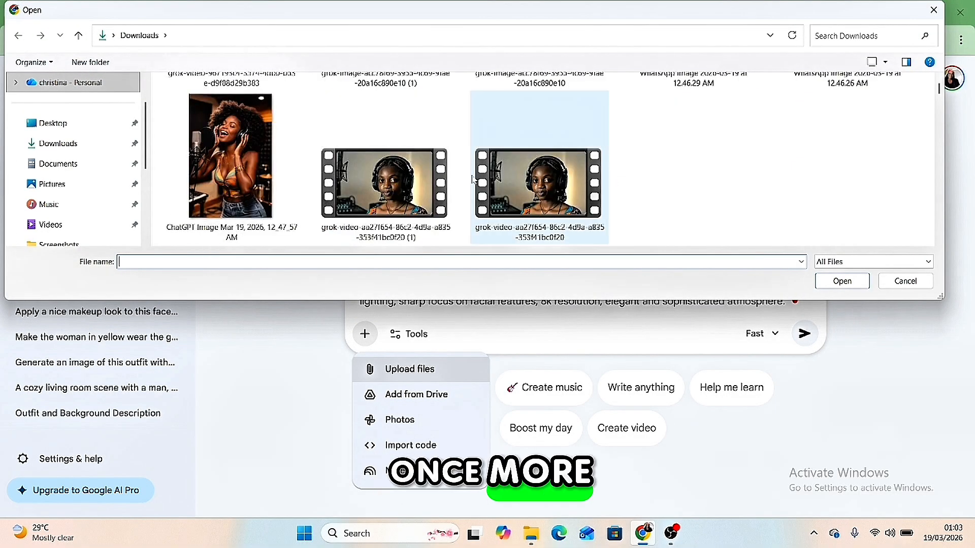
scroll(686, 172, "up", 2)
left_click(705, 174)
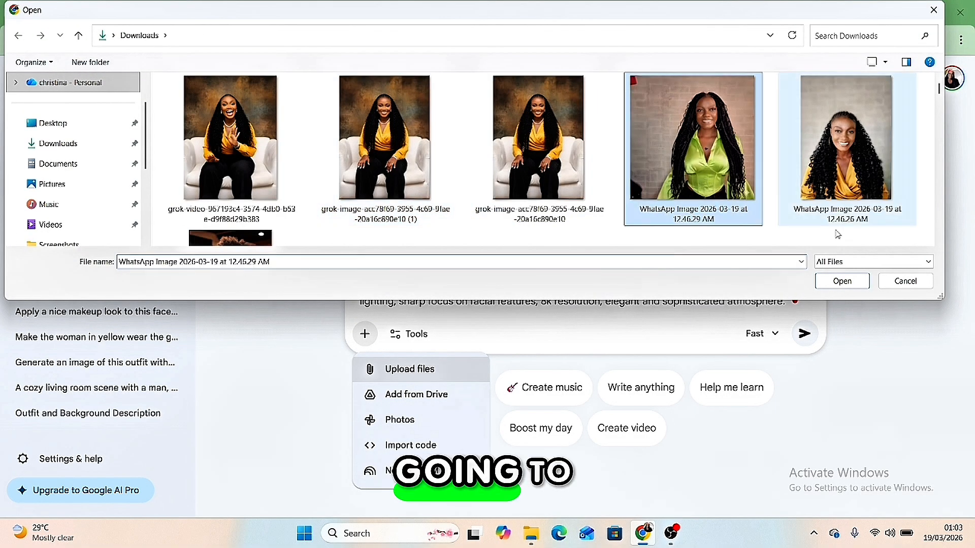
left_click(841, 279)
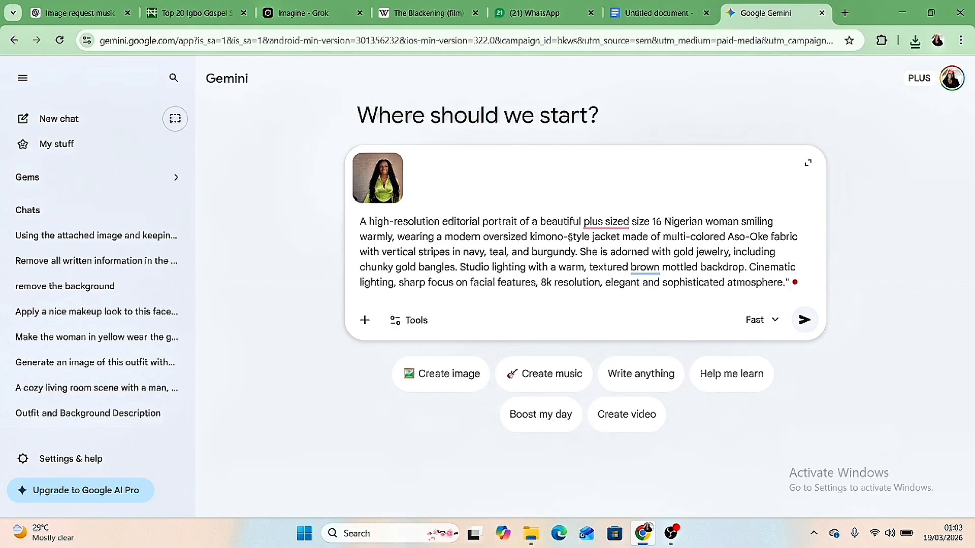
left_click(805, 321)
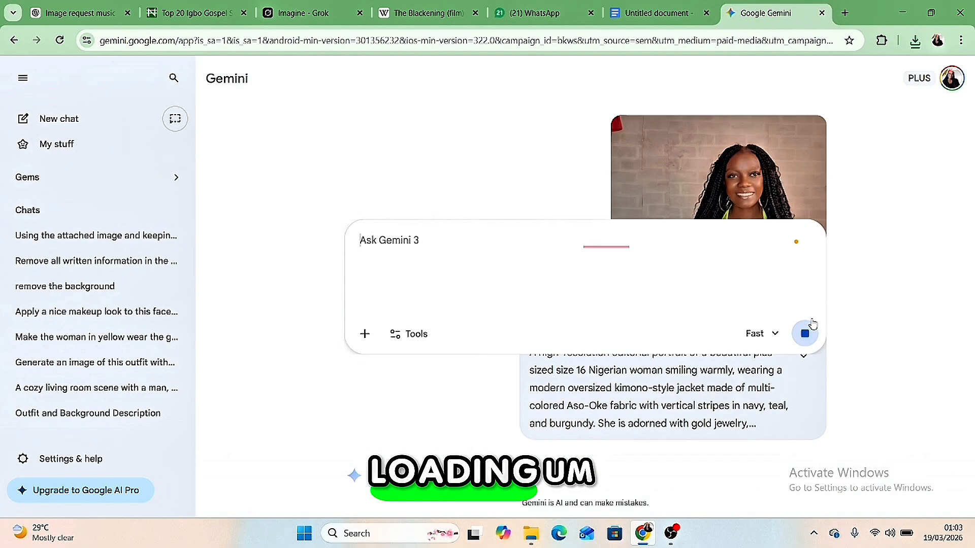
scroll(747, 327, "down", 2)
scroll(747, 327, "up", 2)
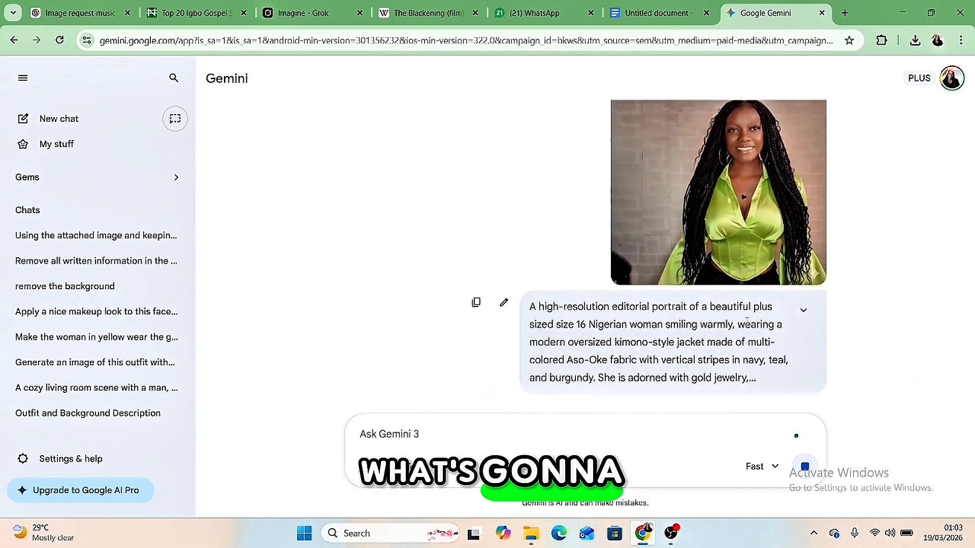
- Switch to Grok, play the generated striped-jacket video with sound, and upscale it
left_click(323, 16)
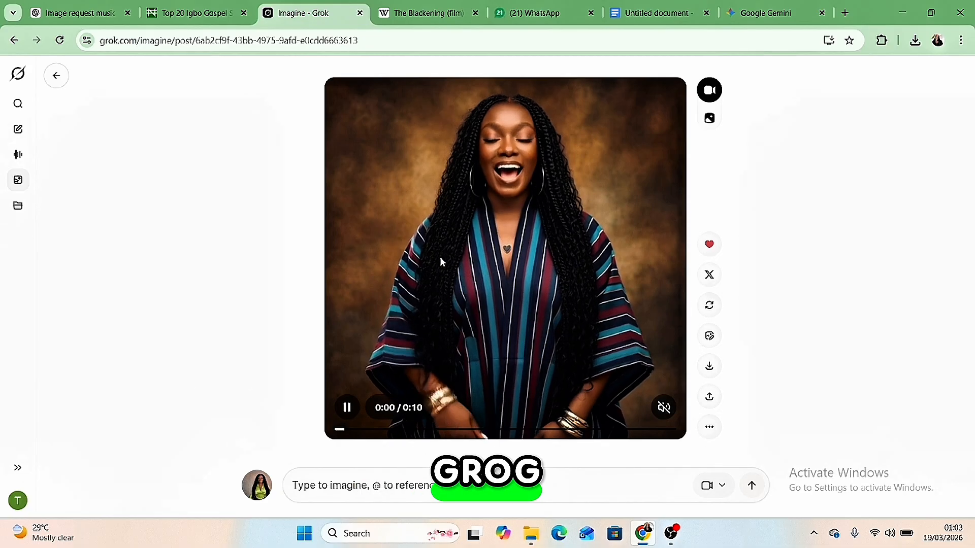
left_click(664, 407)
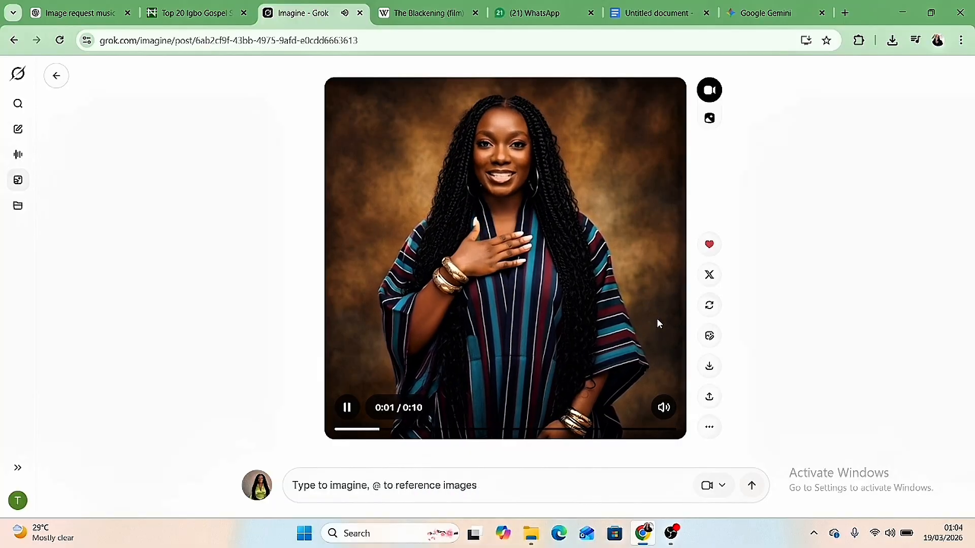
left_click(710, 427)
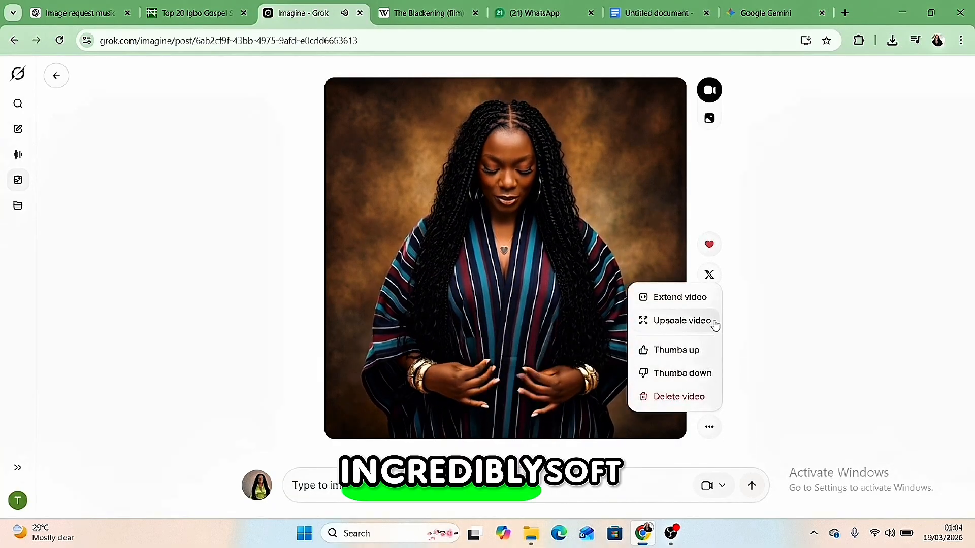
left_click(677, 325)
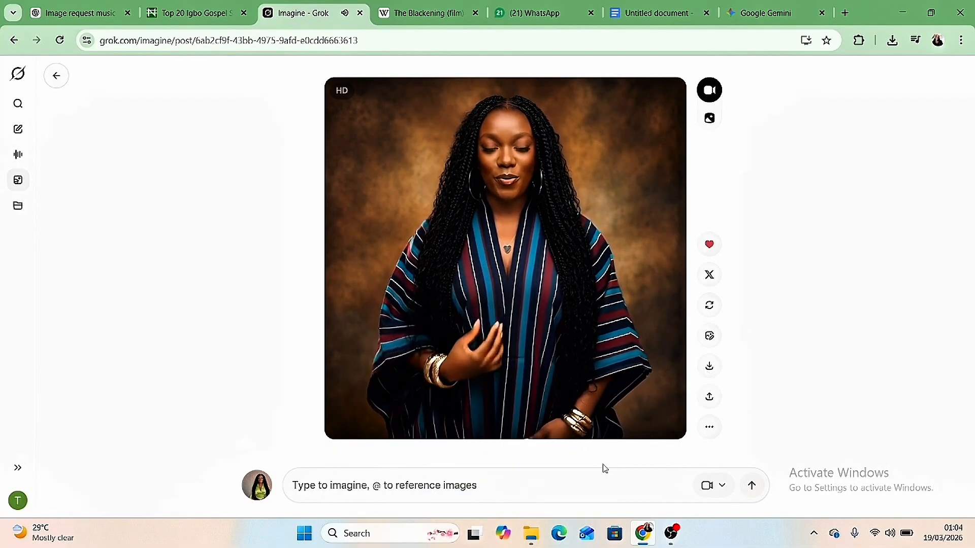
- Return to Gemini, review the generated striped-jacket portrait against the reference, and download it at full size
mouse_move(382, 414)
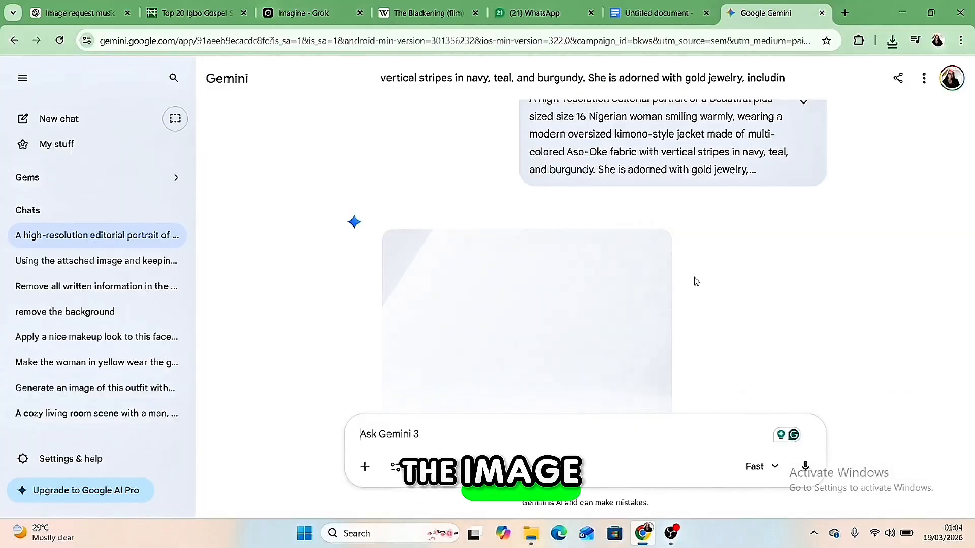
scroll(642, 295, "up", 2)
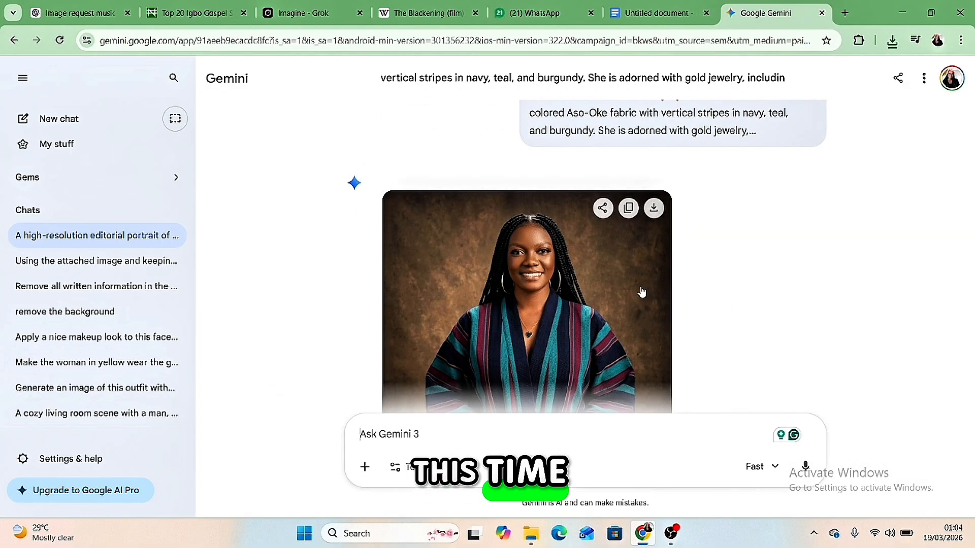
scroll(643, 292, "down", 1)
scroll(642, 292, "up", 4)
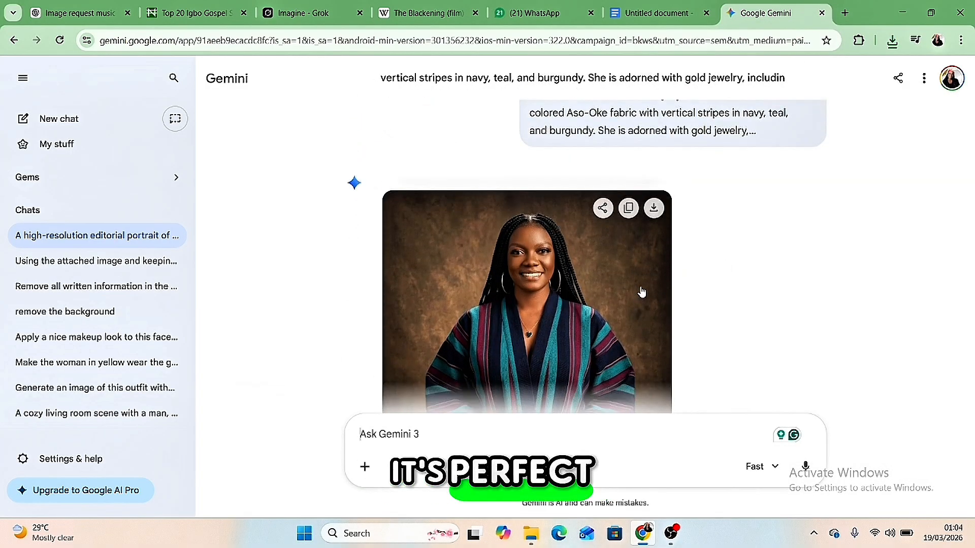
scroll(730, 297, "up", 2)
scroll(730, 297, "down", 7)
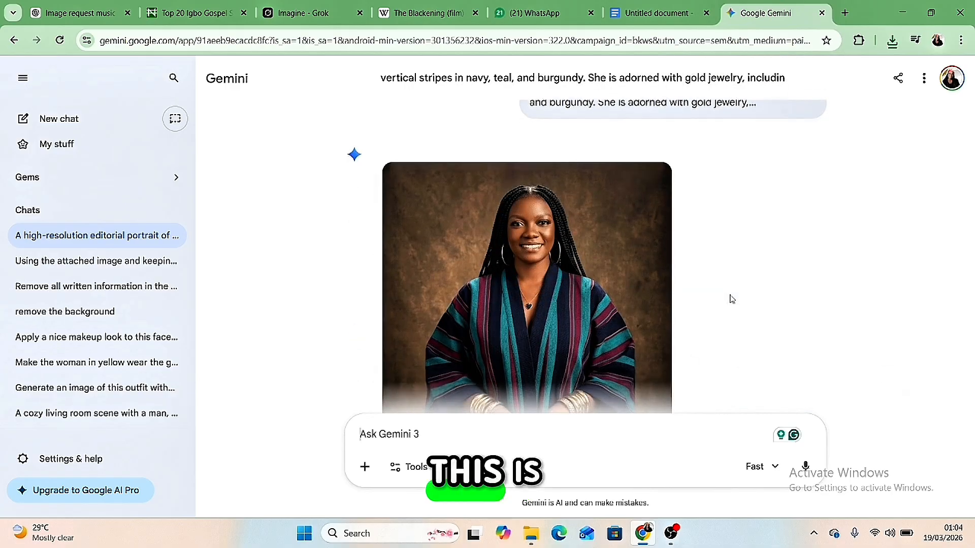
scroll(644, 300, "up", 2)
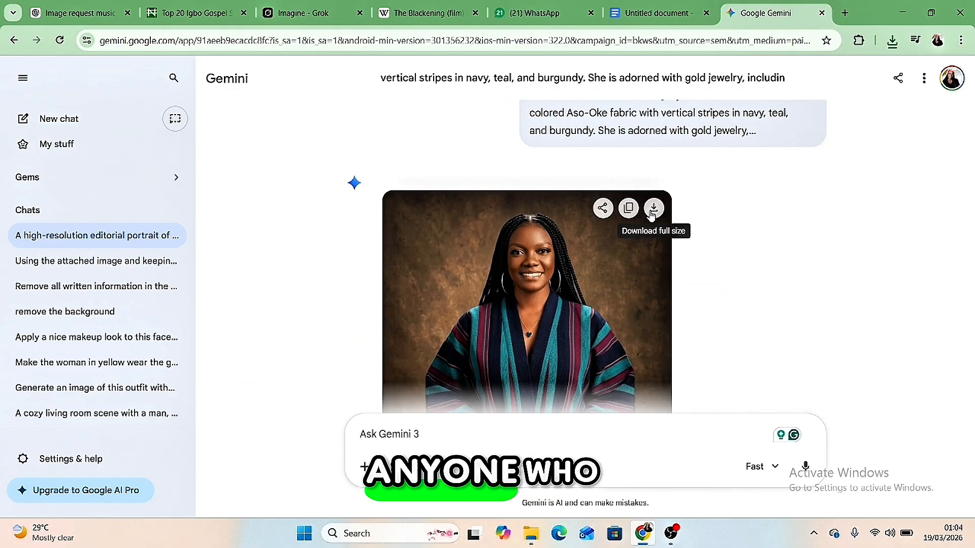
left_click(654, 210)
scroll(597, 366, "down", 3)
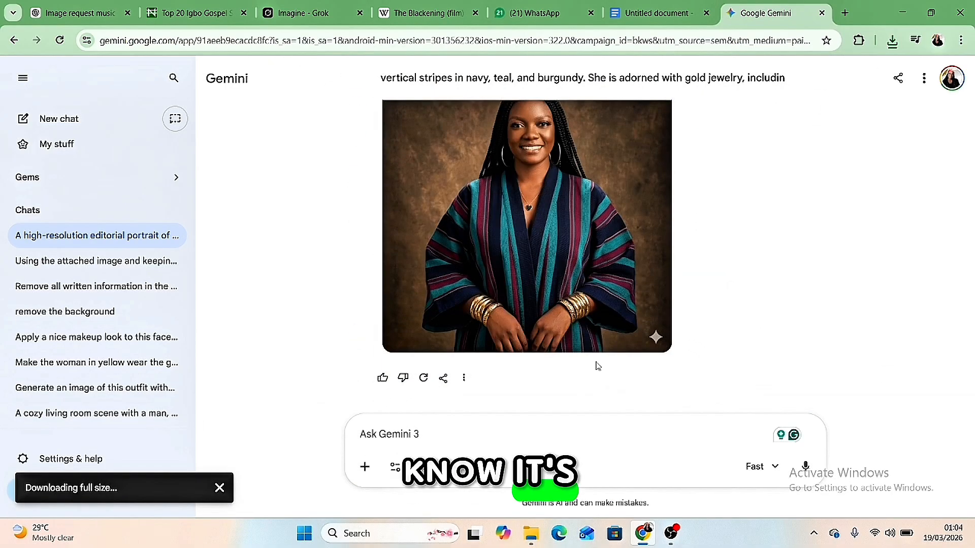
- Open the sent editorial prompt for editing and delete the quotation mark after "sophisticated atmosphere."
scroll(598, 366, "up", 5)
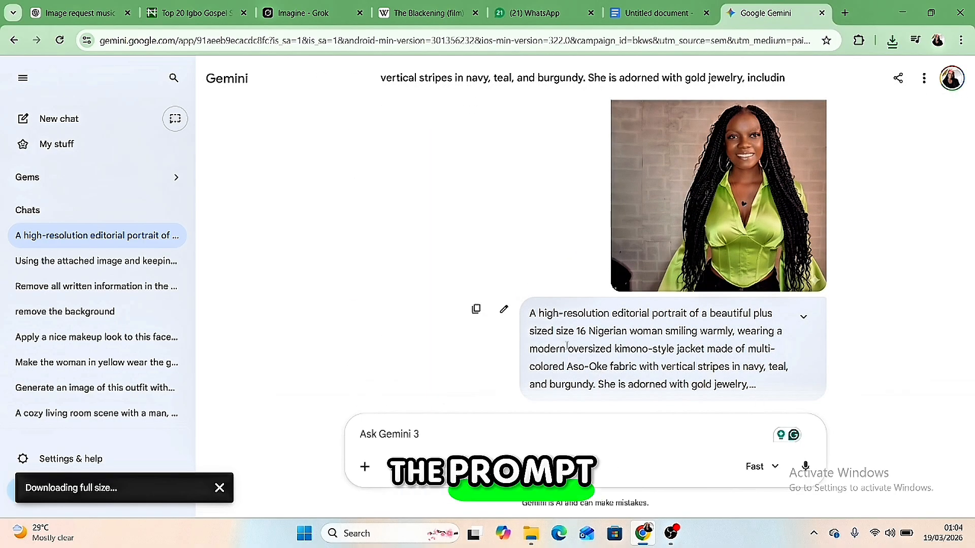
left_click(505, 309)
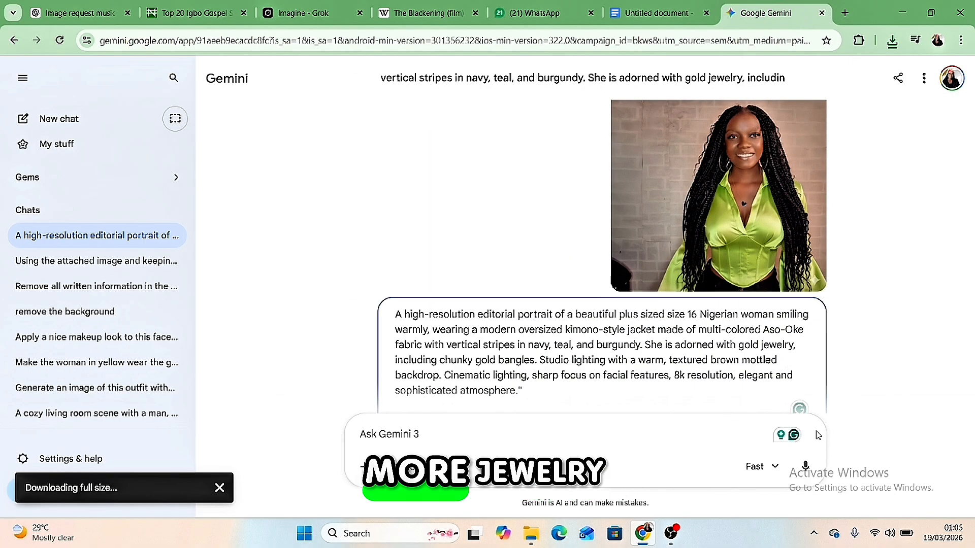
scroll(752, 388, "down", 2)
key("BackSpace")
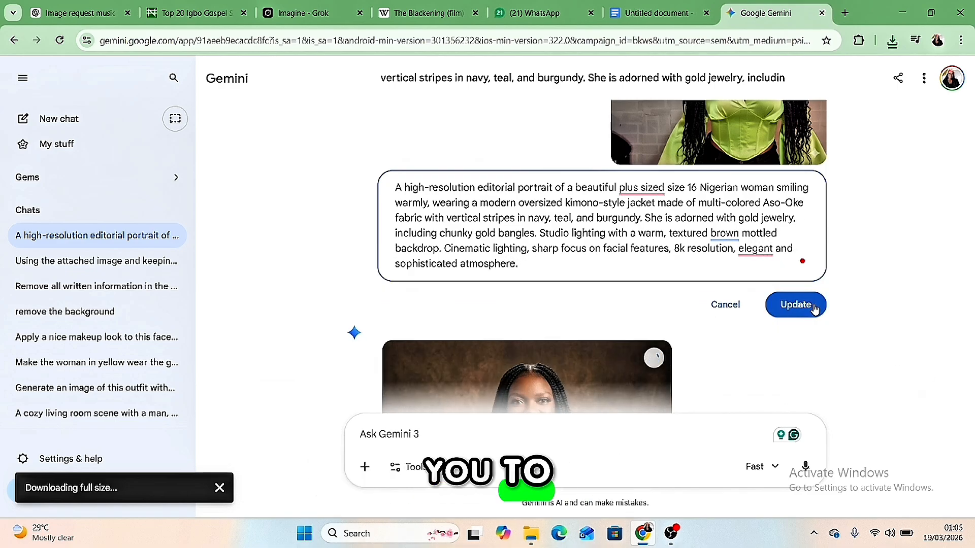
scroll(624, 366, "down", 2)
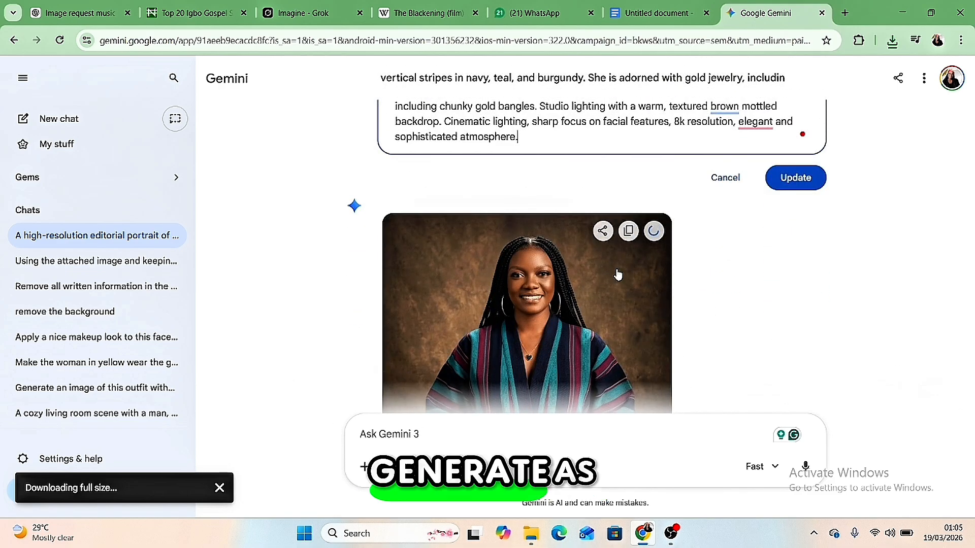
scroll(618, 275, "down", 2)
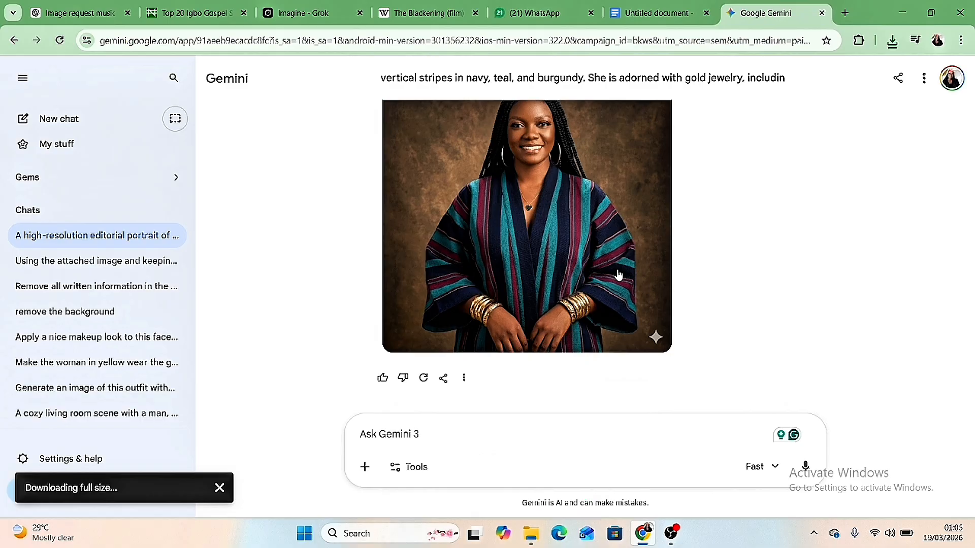